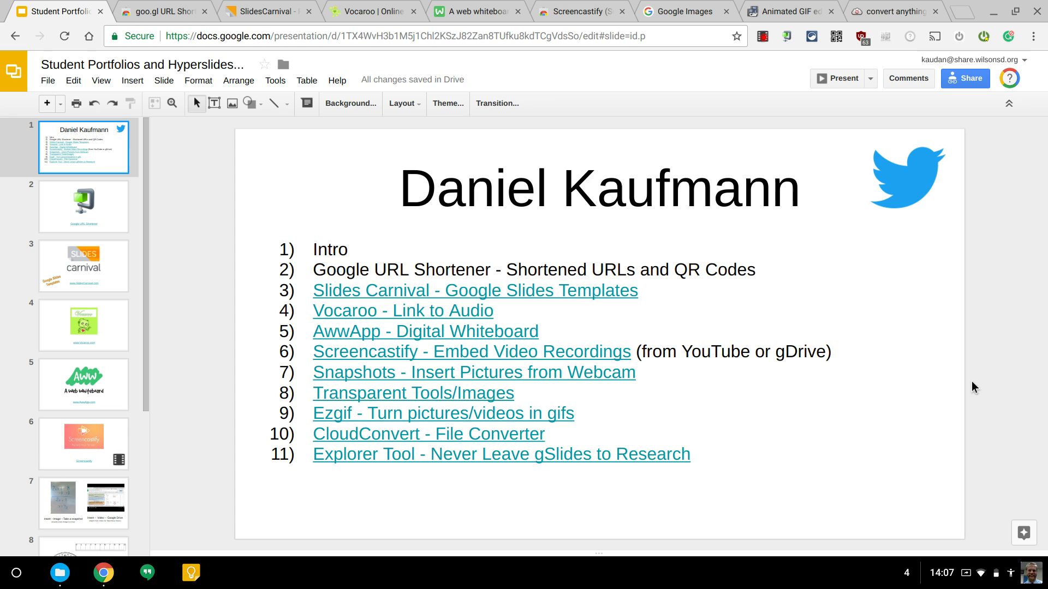
Step: Pick the Custom preset in Page setup's page size list, then close the dialog
{"action": "left_click", "coordinate": [48, 81]}
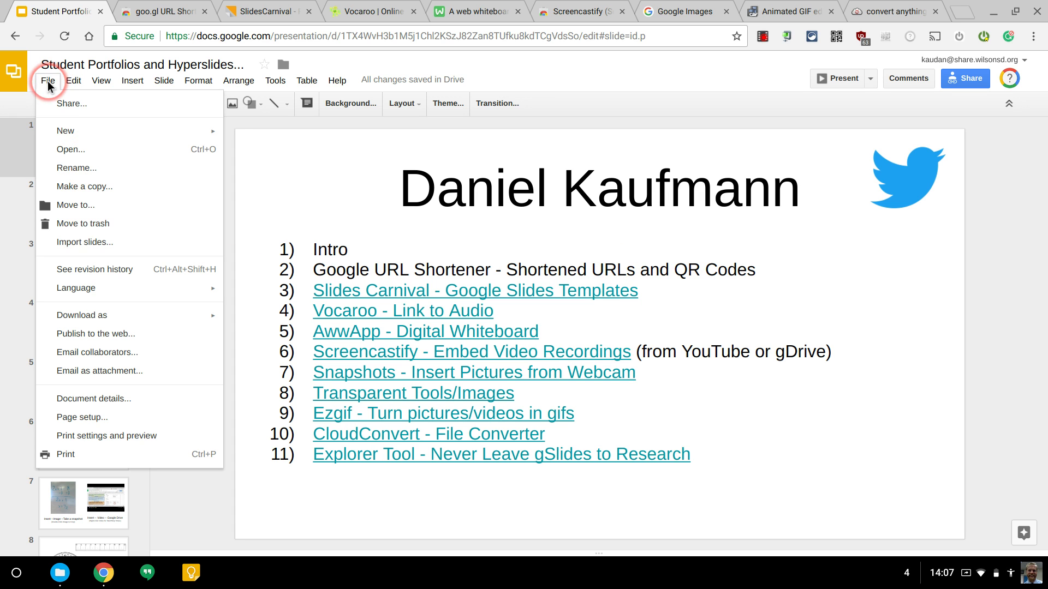
{"action": "left_click", "coordinate": [88, 418]}
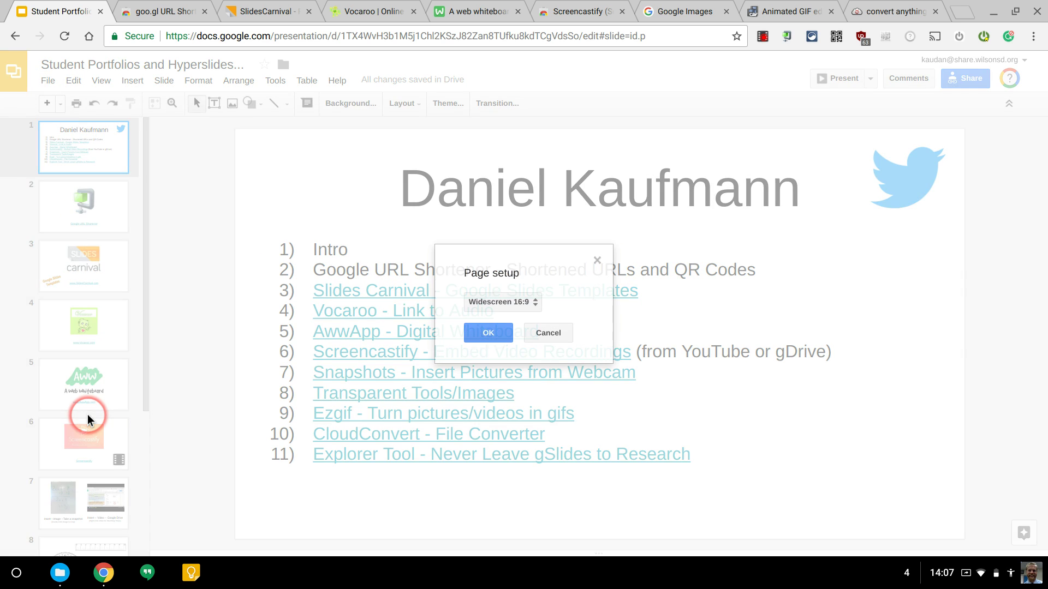
{"action": "left_click", "coordinate": [533, 300]}
{"action": "left_click", "coordinate": [527, 345]}
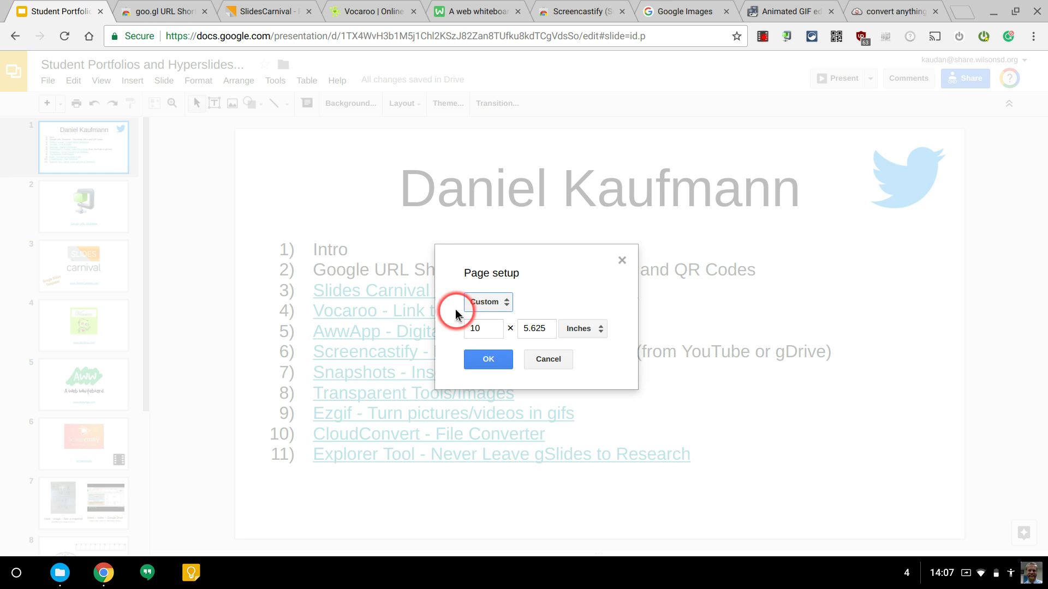
{"action": "left_click", "coordinate": [549, 360]}
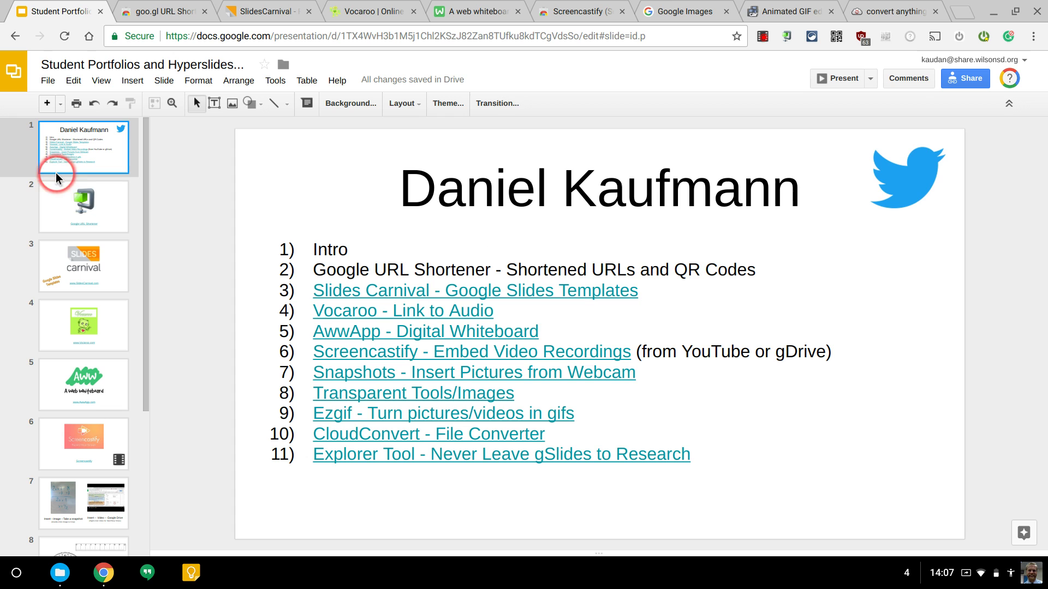
Step: Link the title slide's 'Google URL Shortener' list line to Slide 2 and follow the link
{"action": "left_click", "coordinate": [104, 207]}
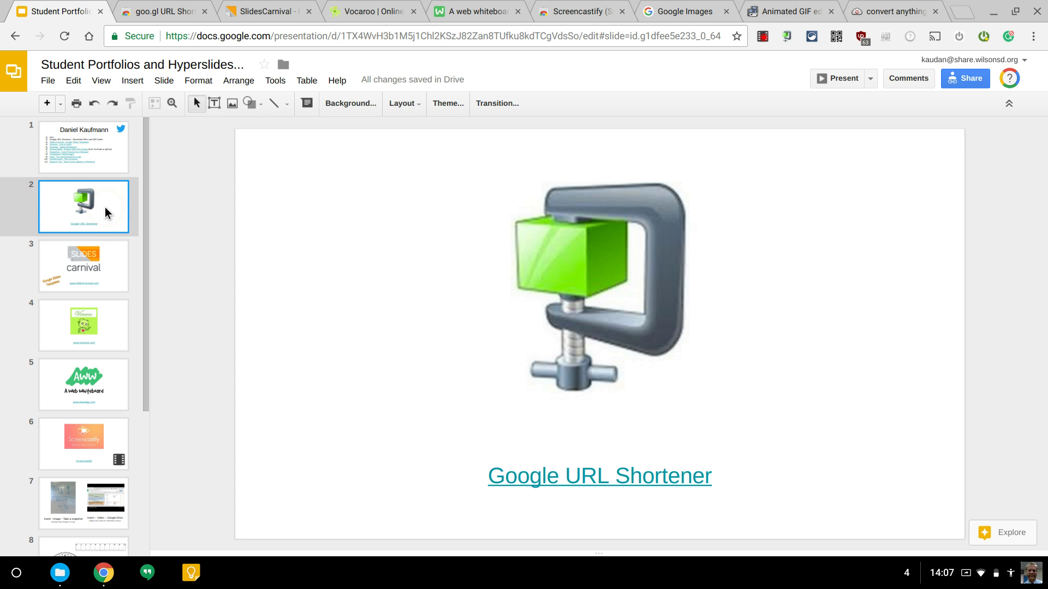
{"action": "left_click", "coordinate": [349, 256]}
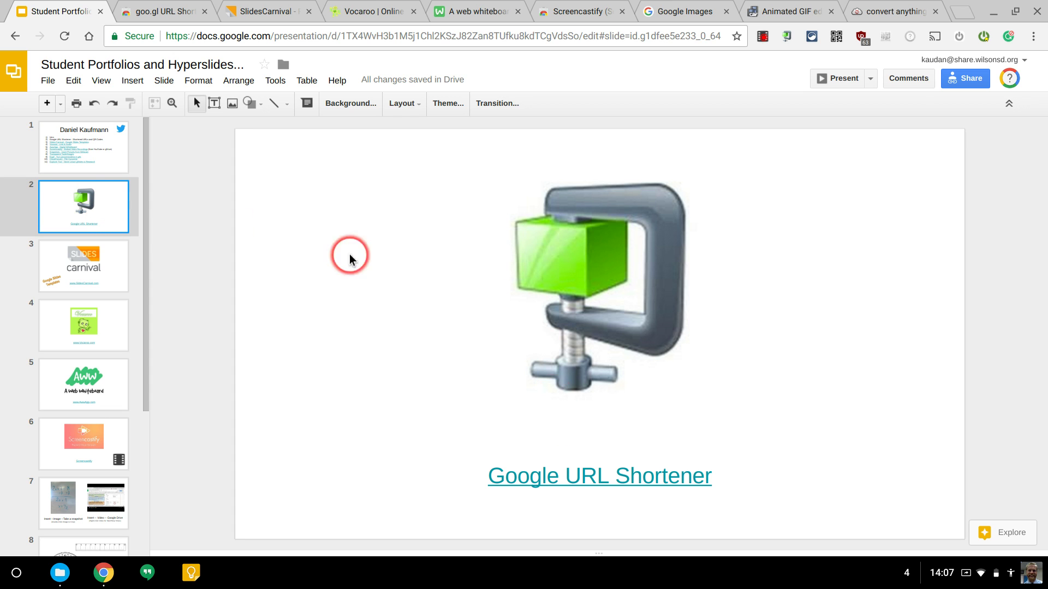
{"action": "left_click", "coordinate": [106, 155]}
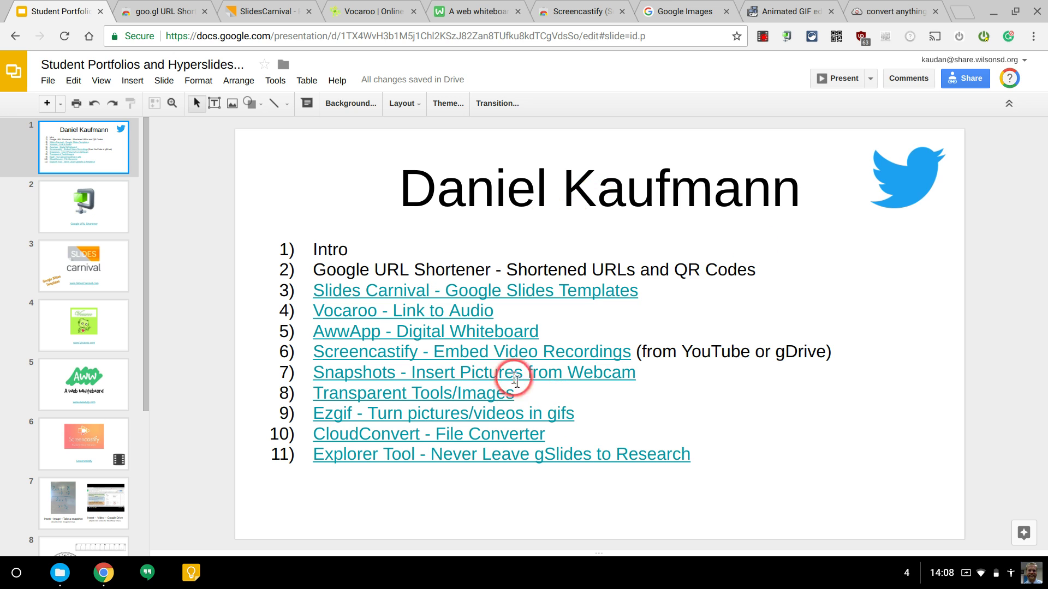
{"action": "left_click_drag", "start_coordinate": [759, 270], "coordinate": [339, 273]}
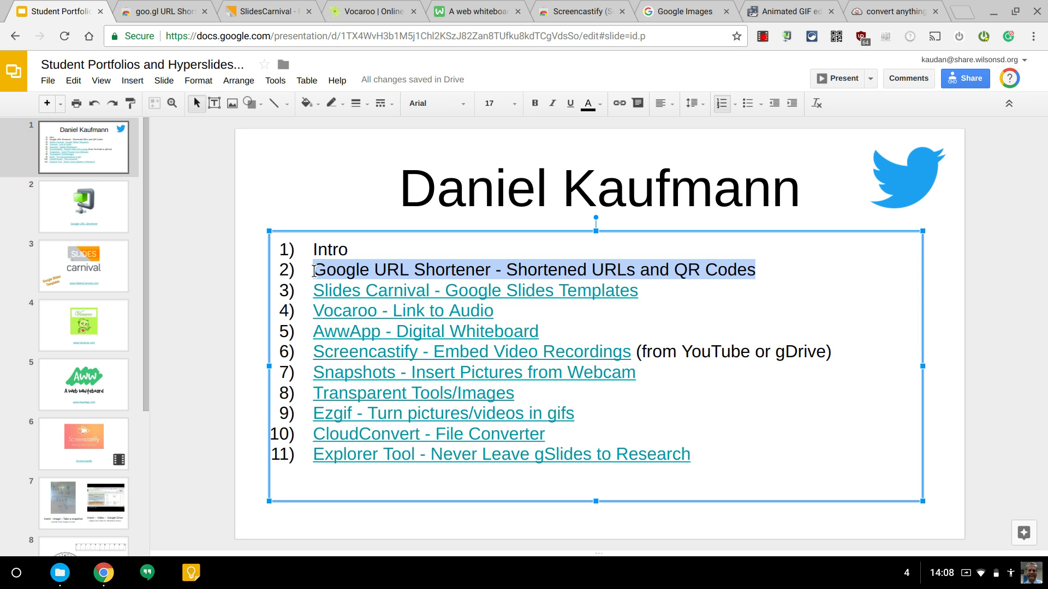
{"action": "key", "text": "ctrl+k"}
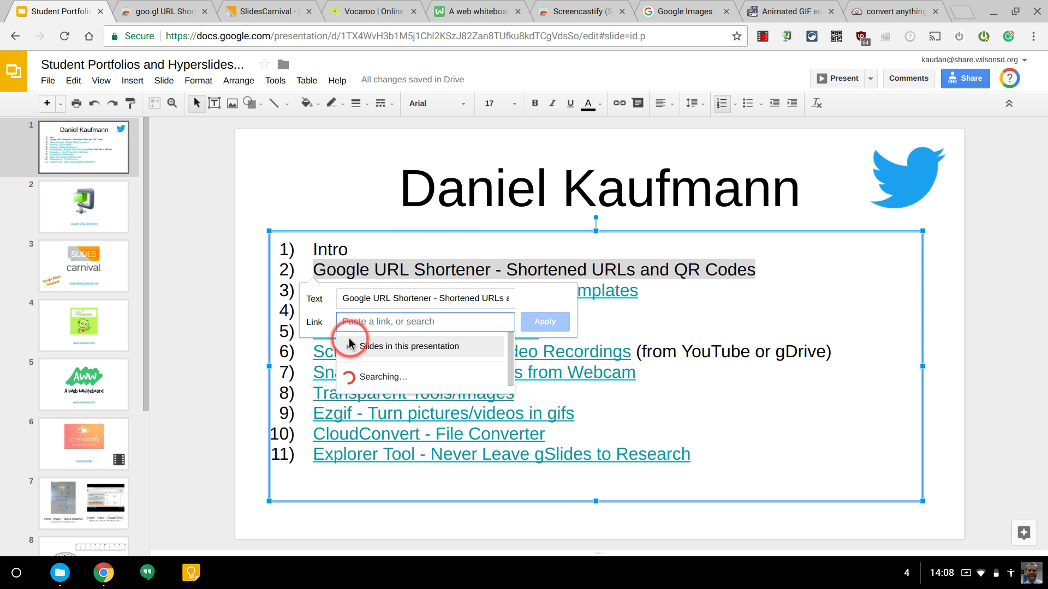
{"action": "left_click", "coordinate": [349, 346]}
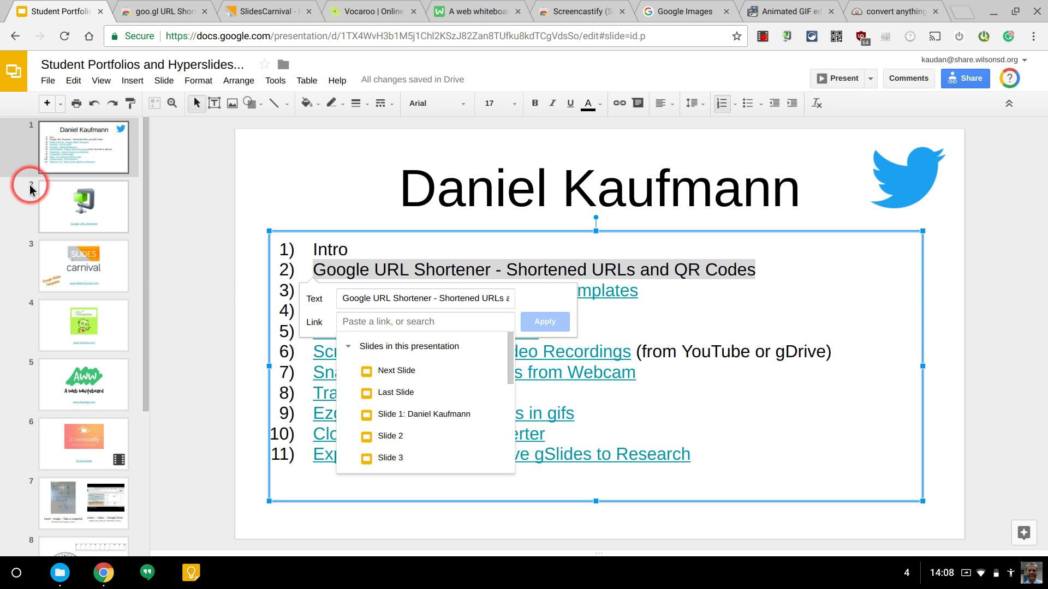
{"action": "left_click", "coordinate": [391, 435]}
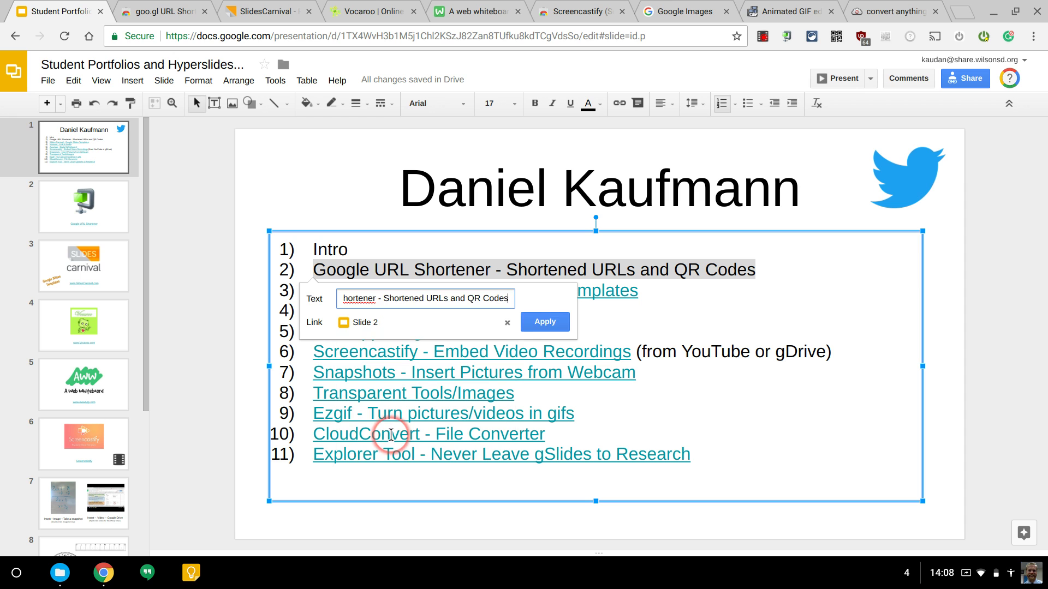
{"action": "left_click", "coordinate": [542, 322]}
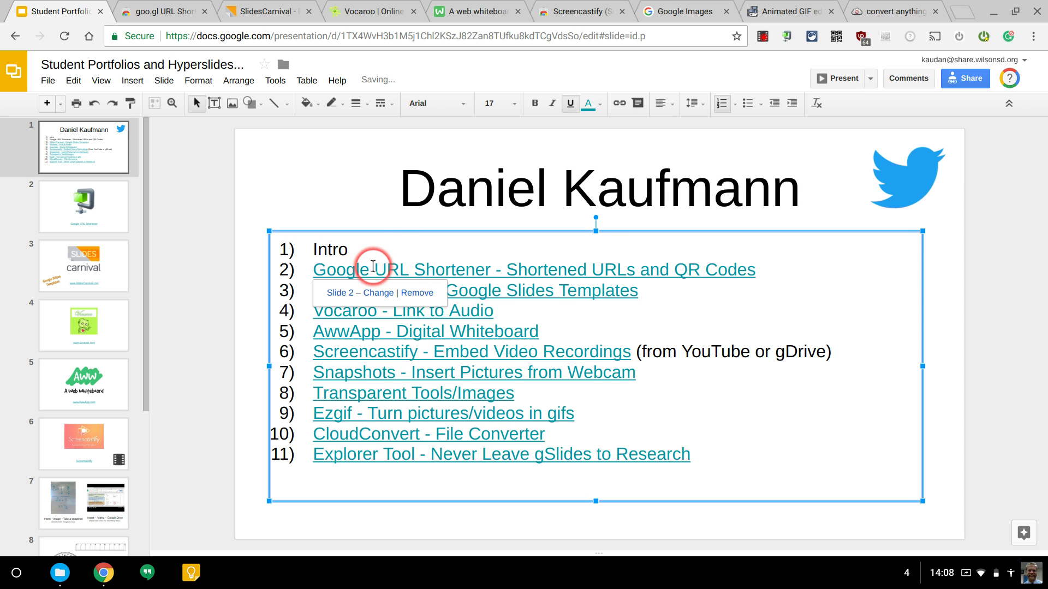
{"action": "left_click", "coordinate": [342, 293]}
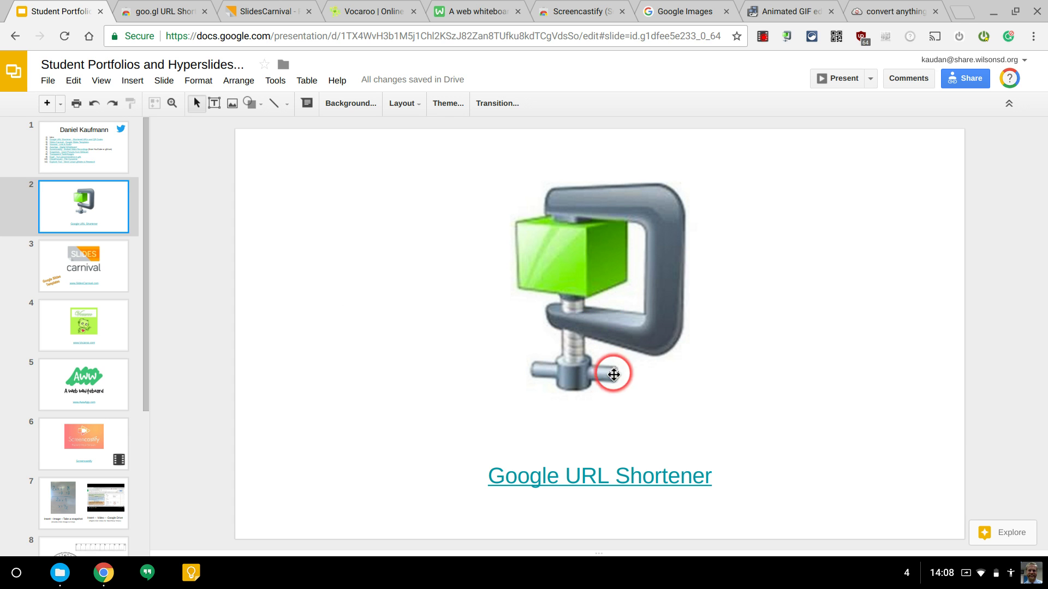
Step: Close the goo.gl store page and drag the extension's QR code onto slide 2's top-left
{"action": "left_click", "coordinate": [192, 5]}
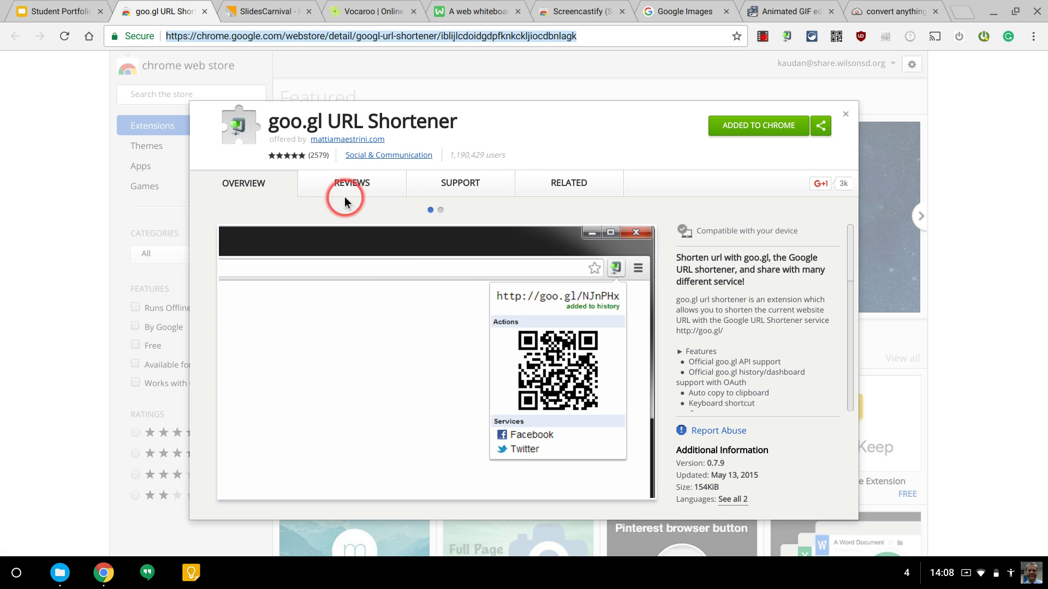
{"action": "left_click", "coordinate": [204, 11]}
{"action": "left_click", "coordinate": [58, 10]}
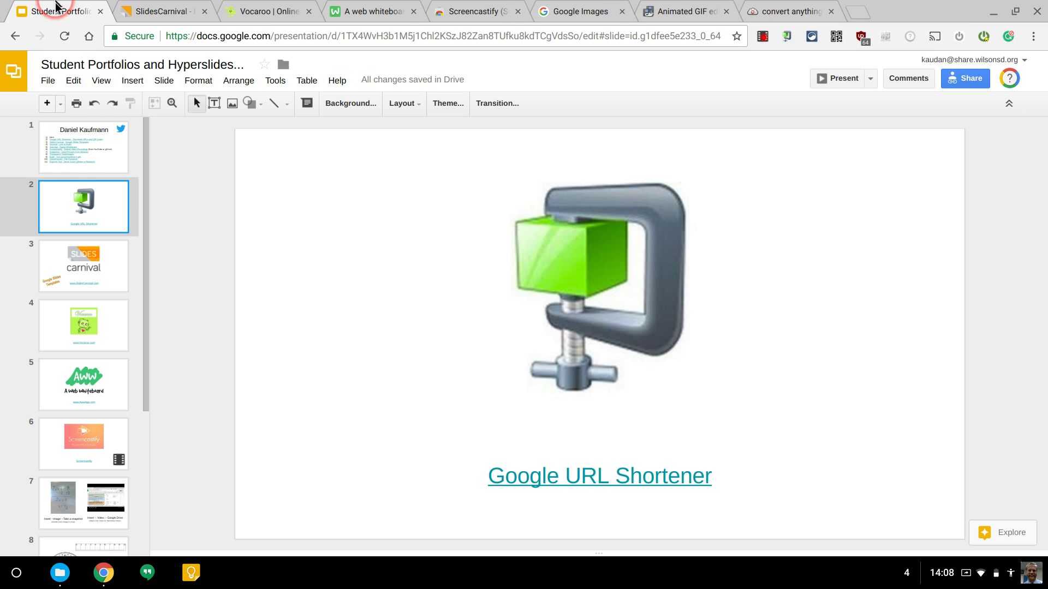
{"action": "left_click", "coordinate": [275, 191]}
{"action": "left_click", "coordinate": [786, 36]}
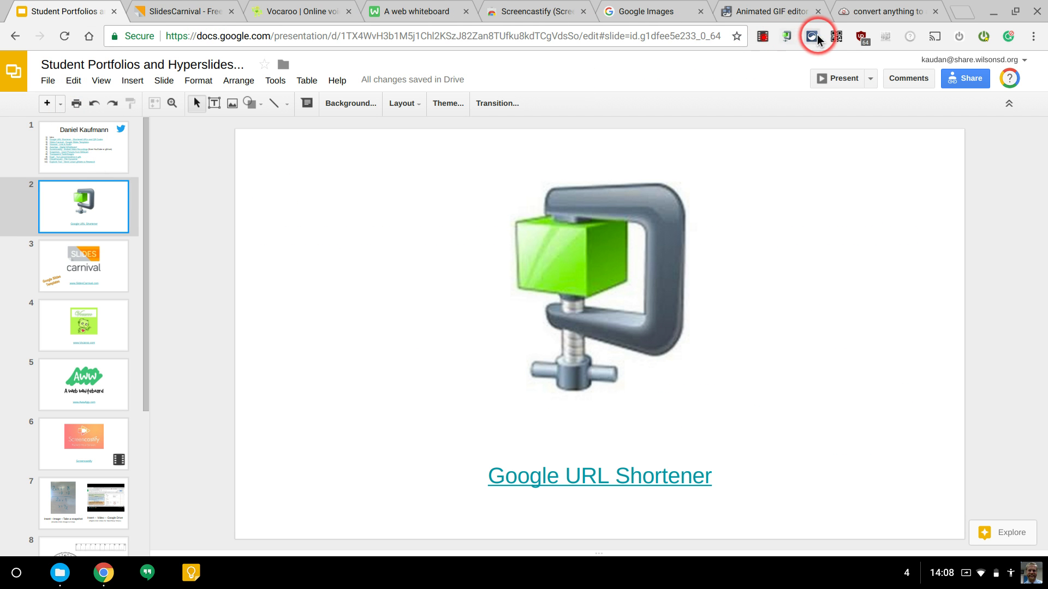
{"action": "left_click", "coordinate": [787, 37]}
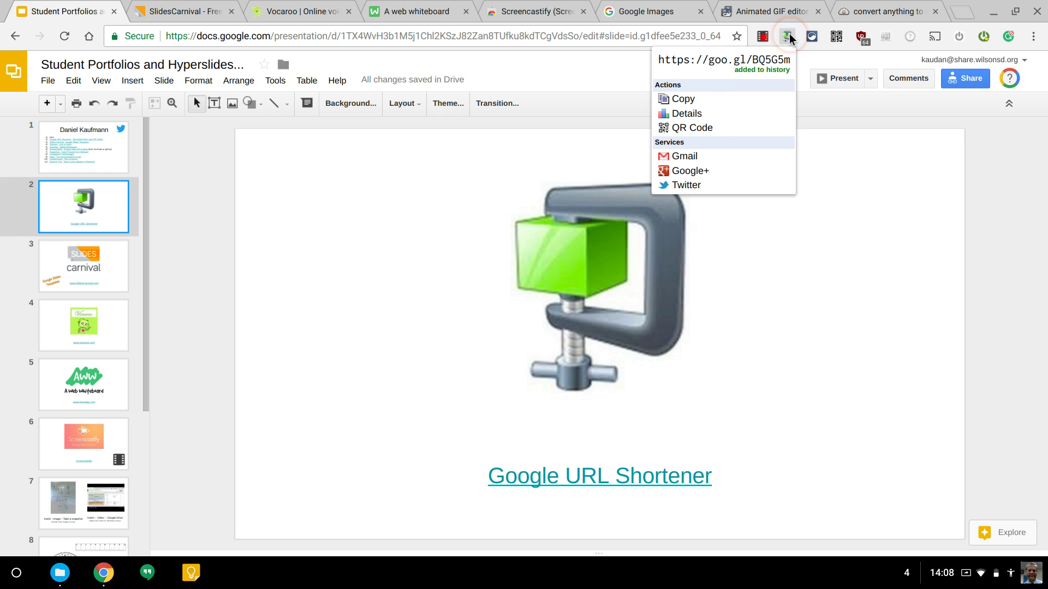
{"action": "left_click", "coordinate": [702, 130]}
{"action": "left_click_drag", "start_coordinate": [725, 161], "coordinate": [310, 185]}
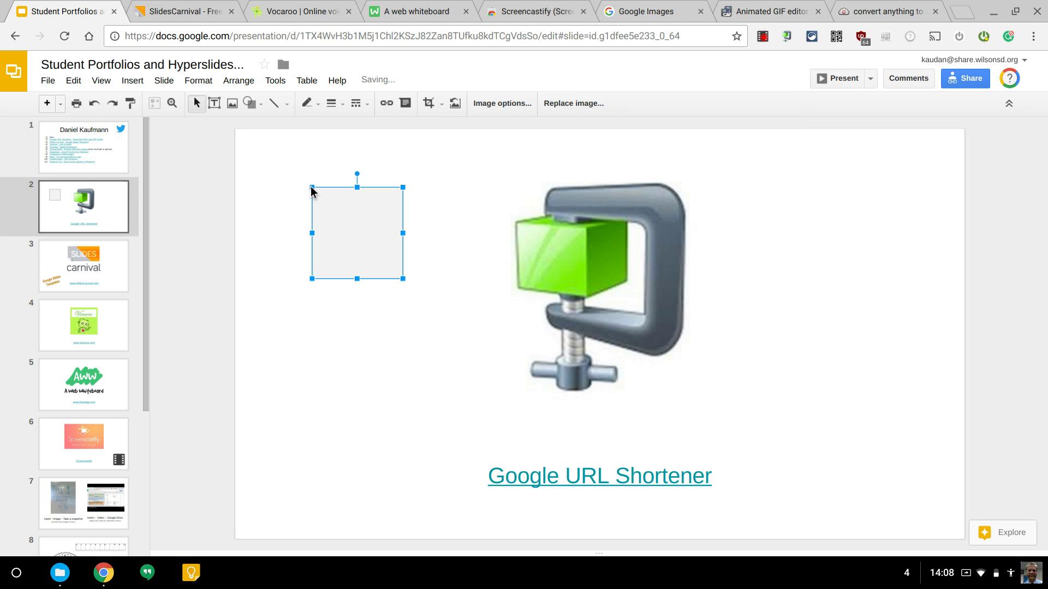
{"action": "left_click", "coordinate": [454, 167]}
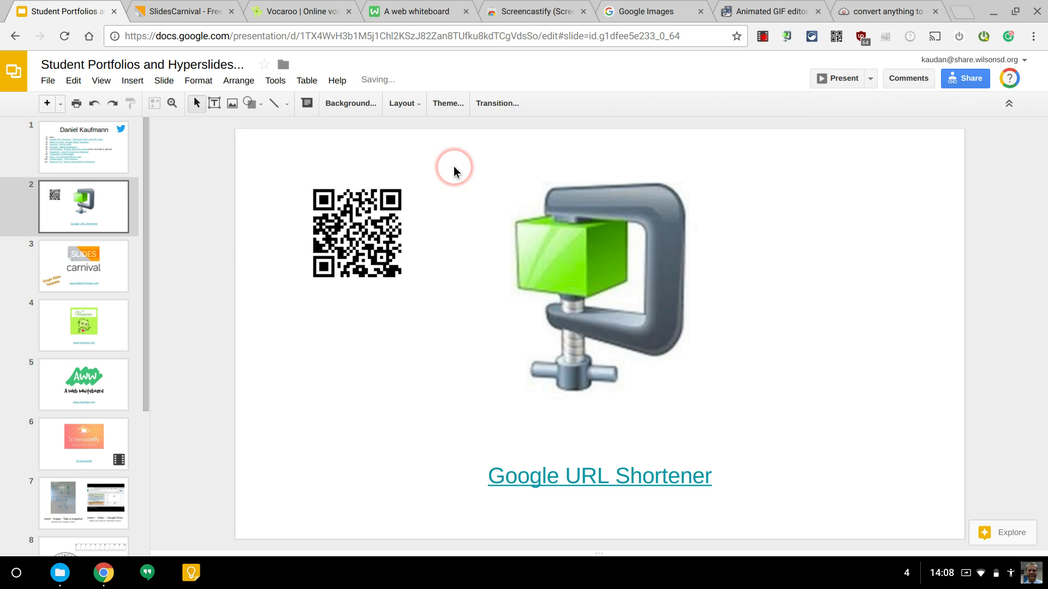
{"action": "key", "text": "ctrl+v"}
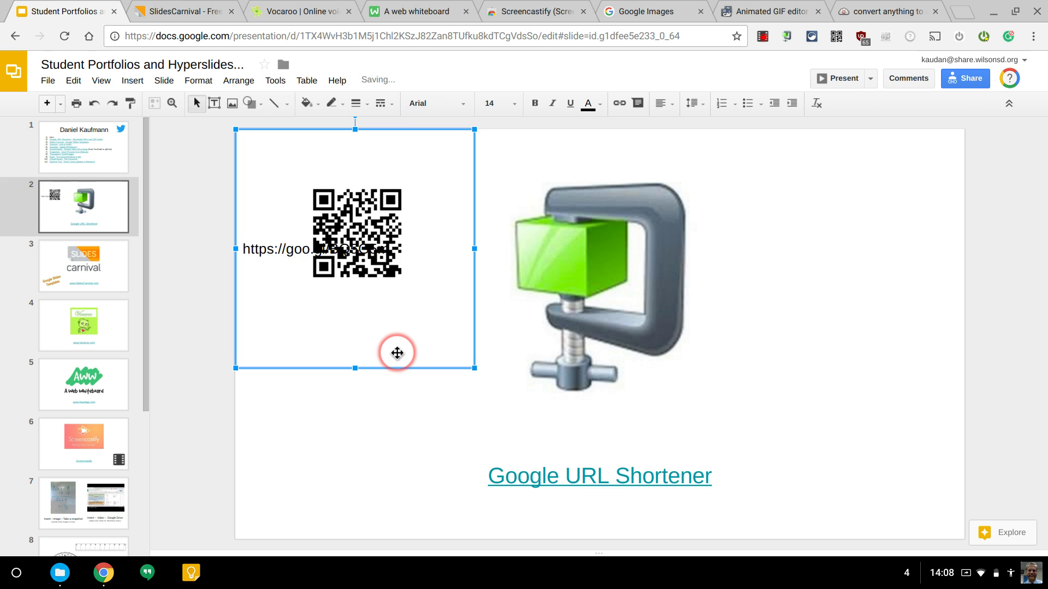
{"action": "left_click_drag", "start_coordinate": [397, 354], "coordinate": [396, 464]}
{"action": "left_click", "coordinate": [355, 353]}
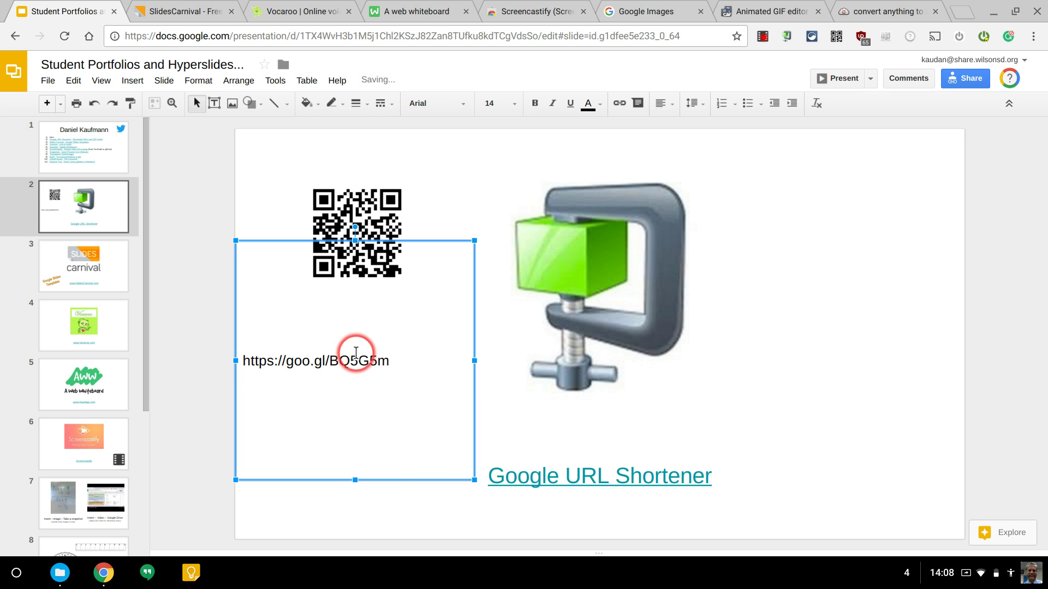
{"action": "double_click", "coordinate": [355, 352]}
{"action": "key", "text": "ctrl+a"}
{"action": "key", "text": "ctrl+shift+period"}
{"action": "key", "text": "ctrl+shift+period"}
{"action": "key", "text": "ctrl+shift+period"}
{"action": "key", "text": "ctrl+shift+period"}
{"action": "key", "text": "ctrl+shift+period"}
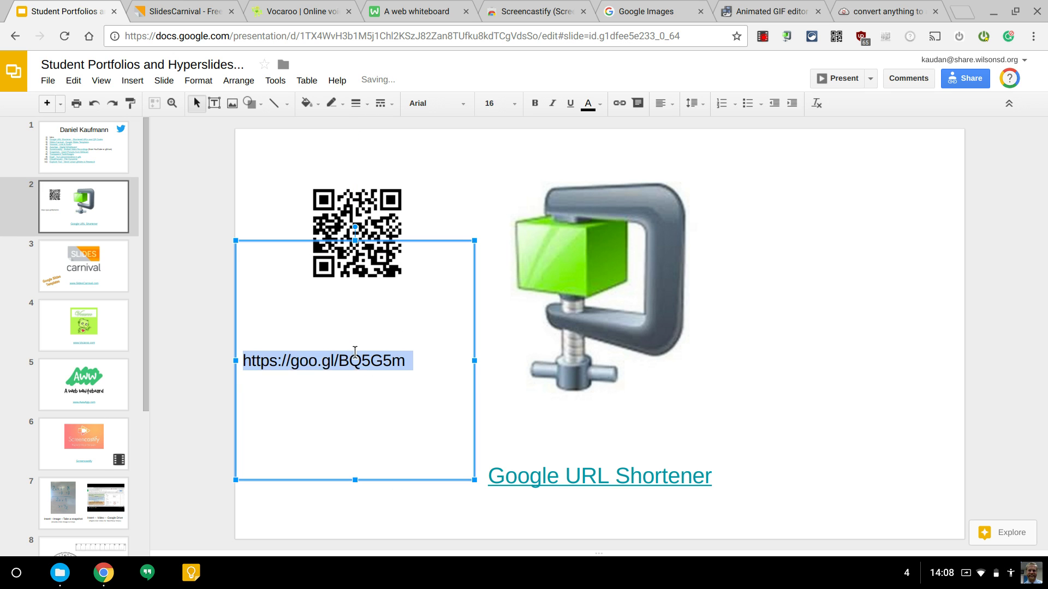
{"action": "left_click", "coordinate": [828, 388]}
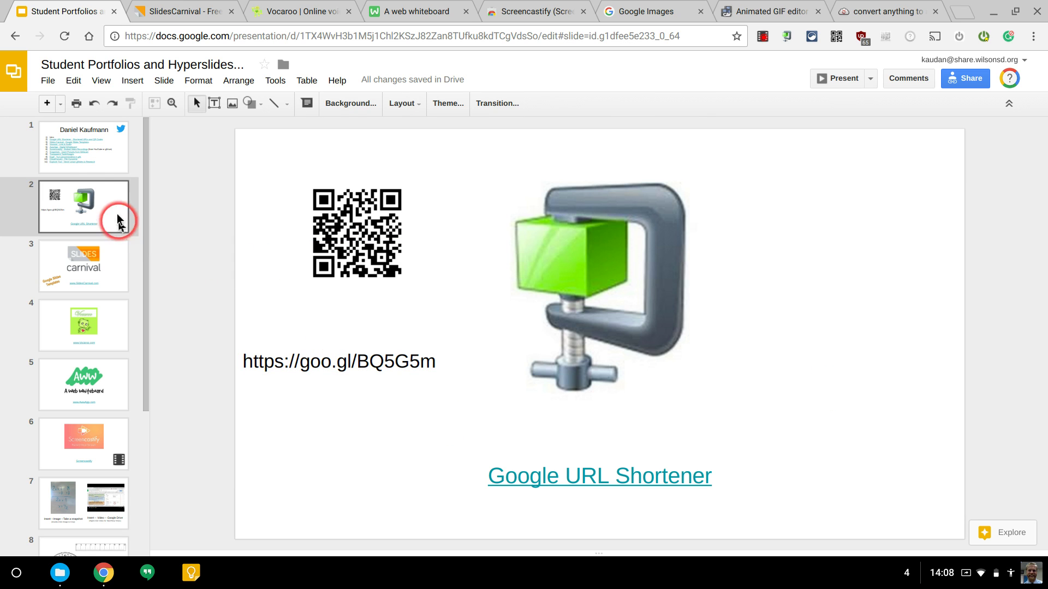
Step: From slide 3, browse SlidesCarnival's Inspirational templates, scrolling through the results
{"action": "left_click", "coordinate": [114, 261]}
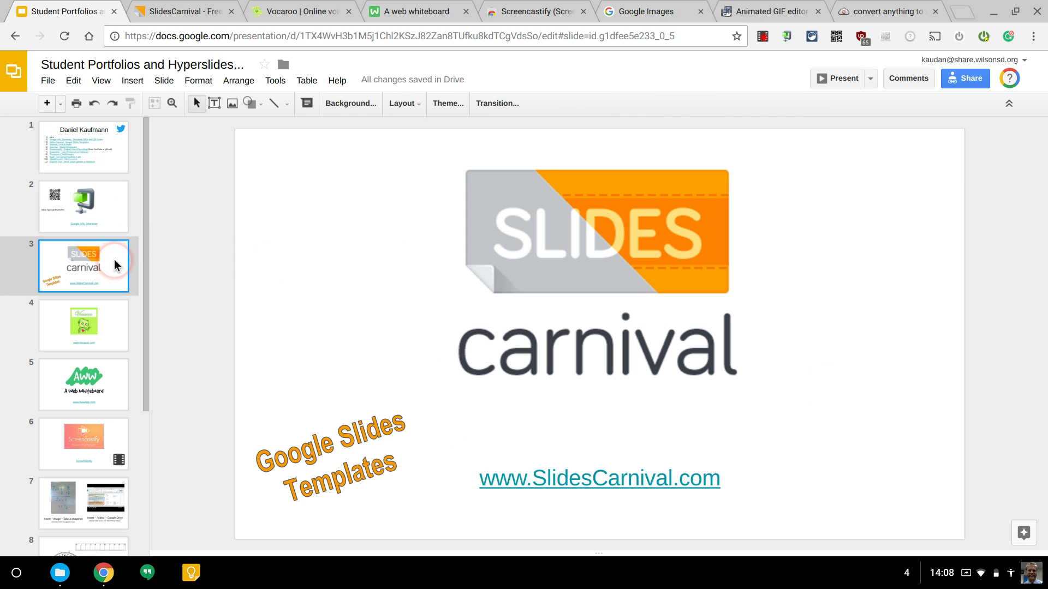
{"action": "left_click", "coordinate": [317, 334]}
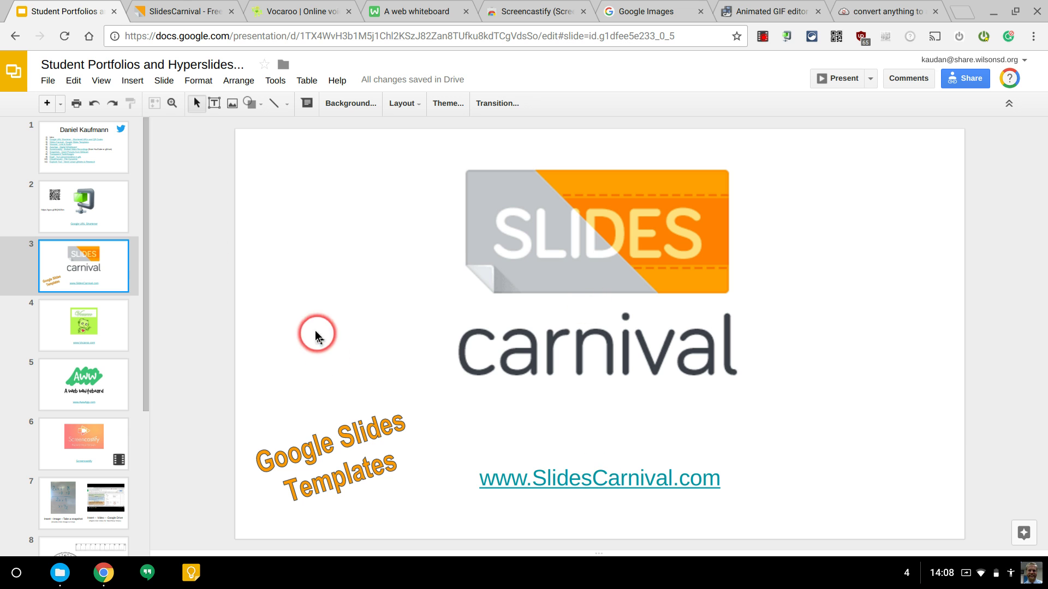
{"action": "left_click", "coordinate": [154, 7]}
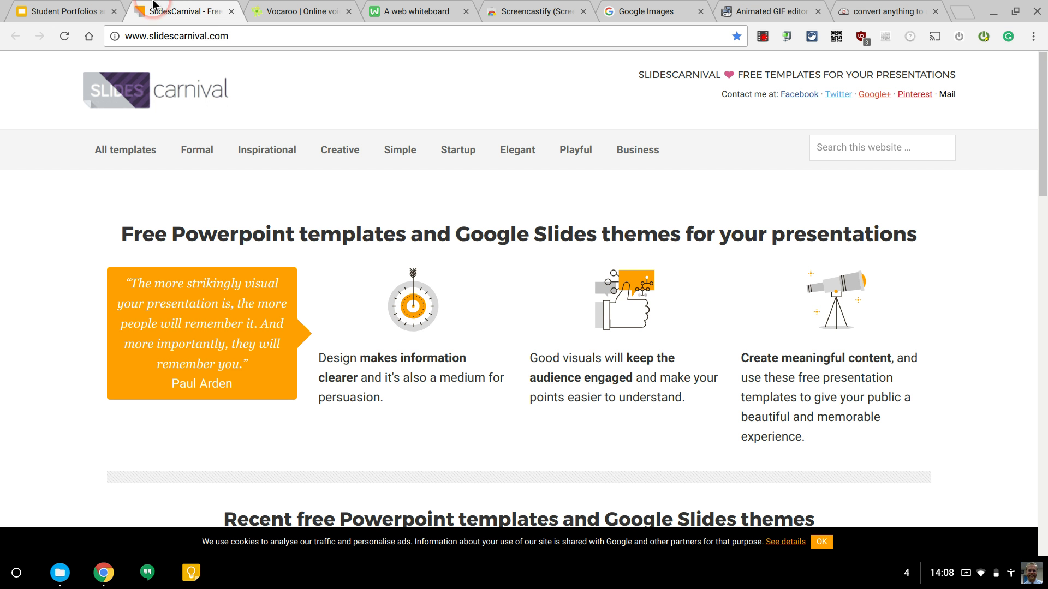
{"action": "left_click", "coordinate": [278, 151]}
{"action": "left_click", "coordinate": [342, 151]}
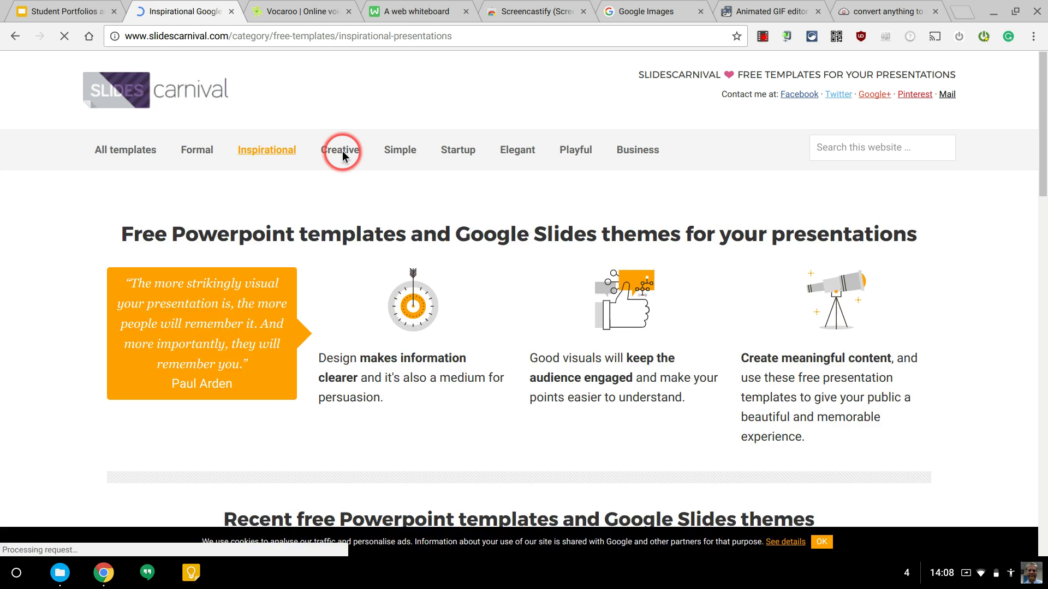
{"action": "left_click", "coordinate": [464, 391]}
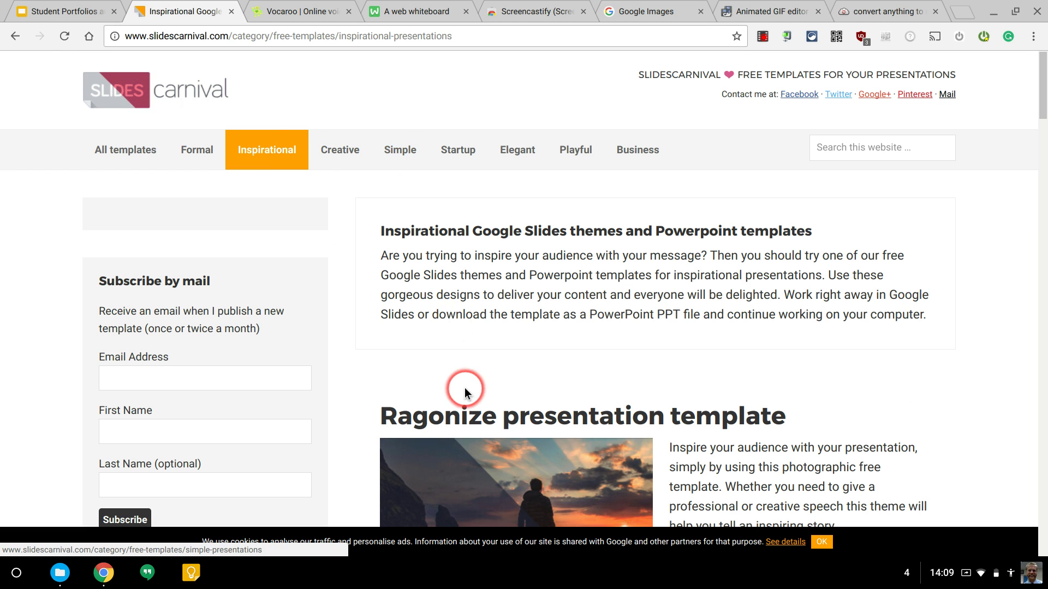
{"action": "scroll", "coordinate": [464, 388], "scroll_direction": "down", "scroll_amount": 1}
{"action": "scroll", "coordinate": [463, 388], "scroll_direction": "down", "scroll_amount": 15}
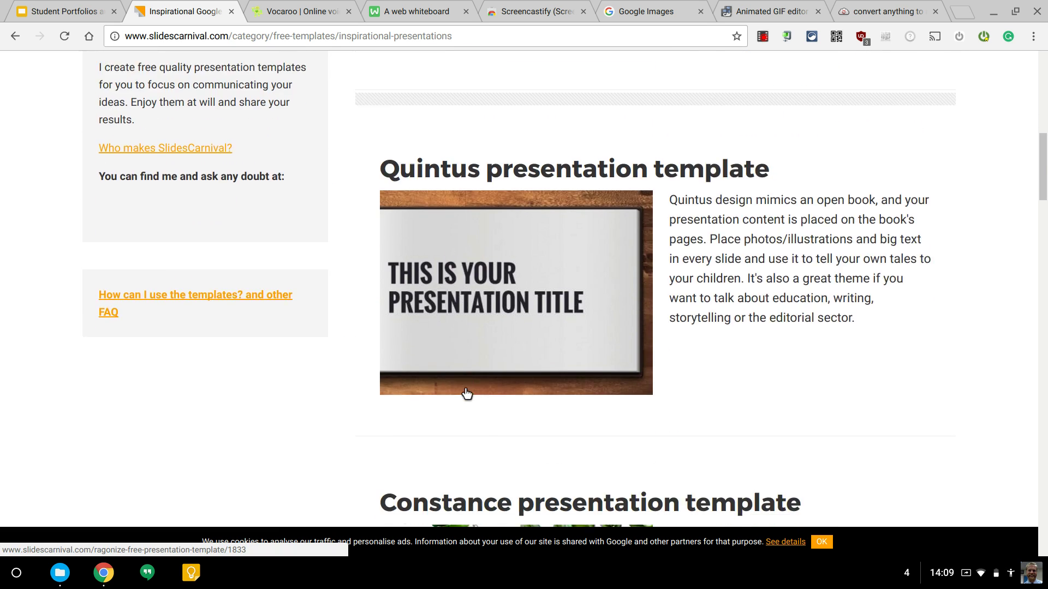
{"action": "scroll", "coordinate": [467, 393], "scroll_direction": "up", "scroll_amount": 16}
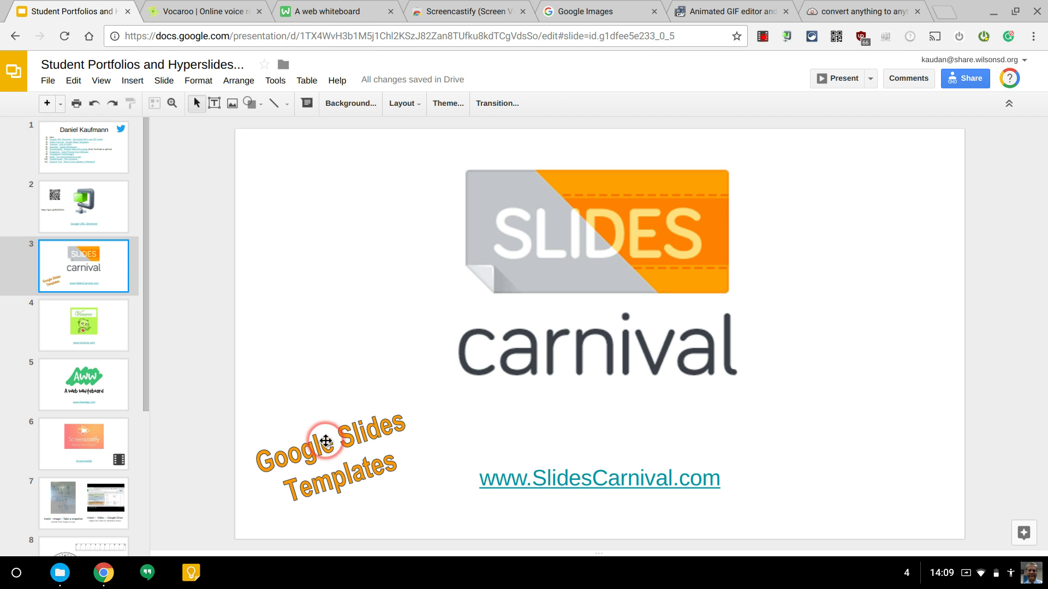
Step: Open the 'Google Slides Templates' caption link and read the Accessible U article, highlighting 'accessible to people with disabilities'
{"action": "left_click", "coordinate": [326, 441]}
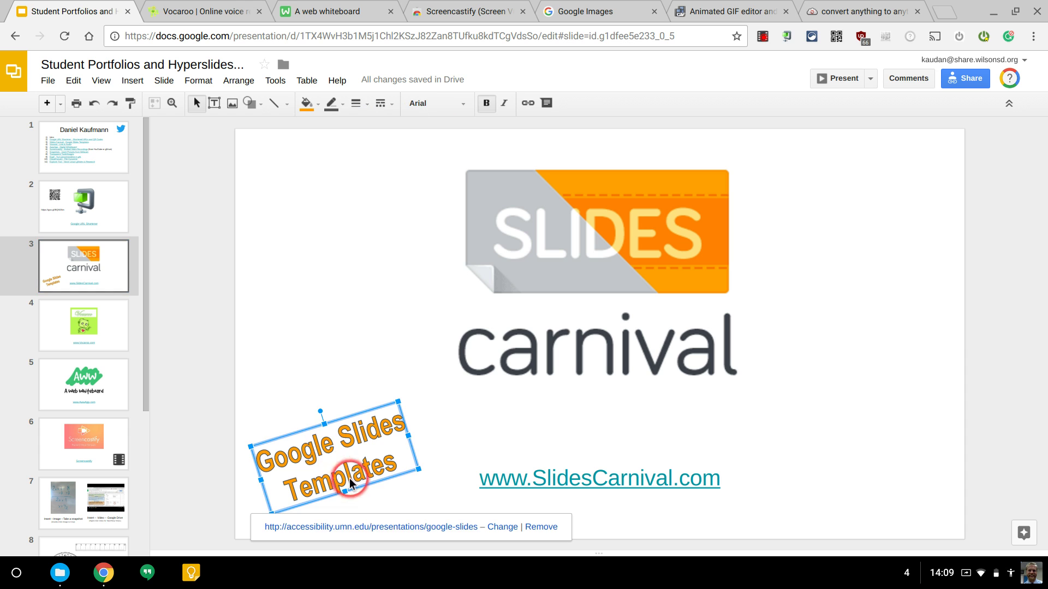
{"action": "left_click", "coordinate": [361, 527]}
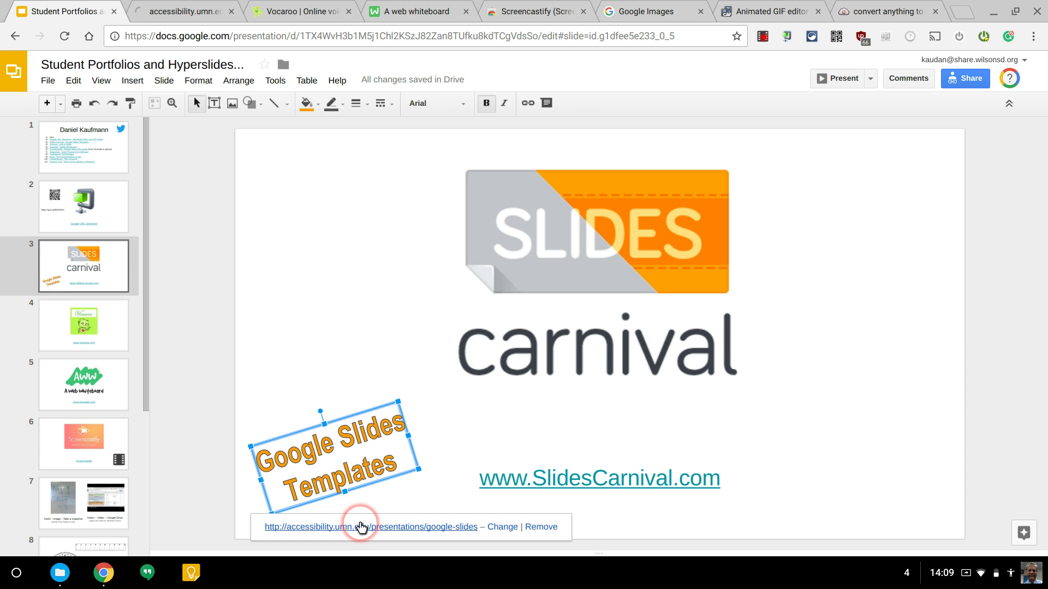
{"action": "left_click", "coordinate": [183, 6]}
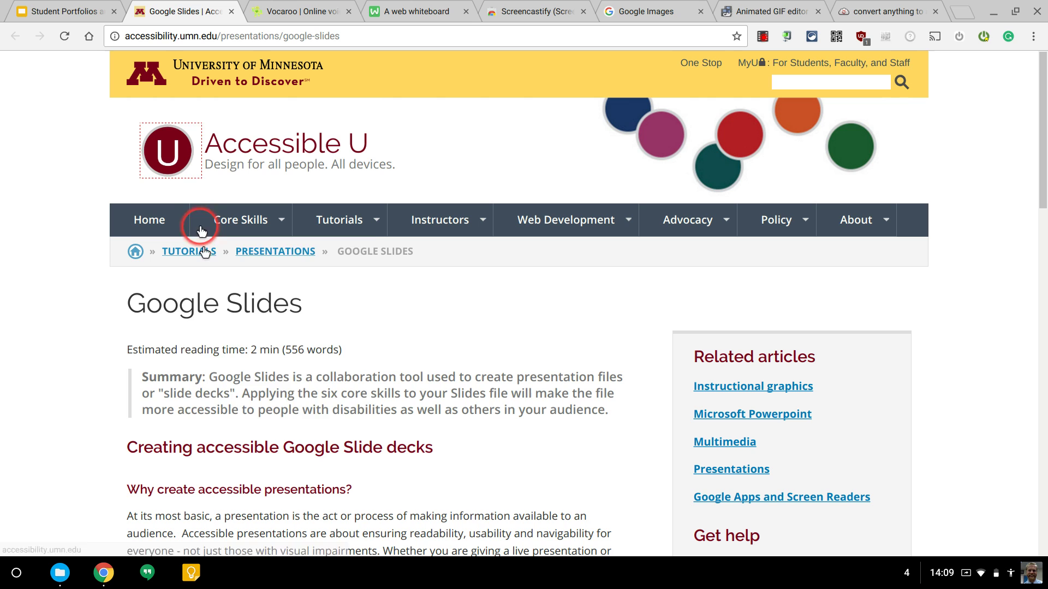
{"action": "mouse_move", "coordinate": [197, 224]}
{"action": "left_click", "coordinate": [485, 385]}
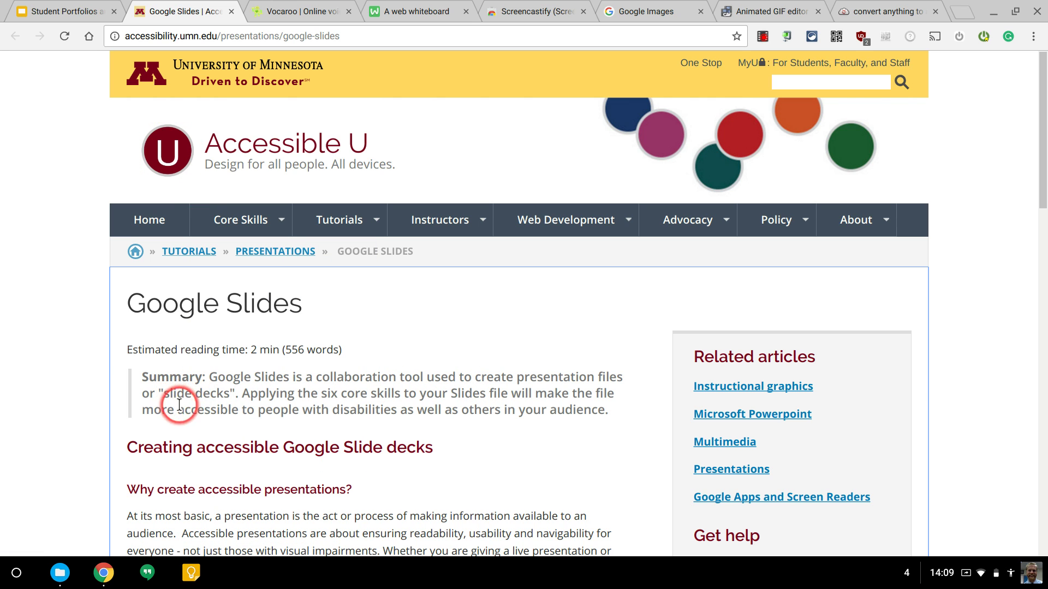
{"action": "left_click_drag", "start_coordinate": [178, 410], "coordinate": [395, 416]}
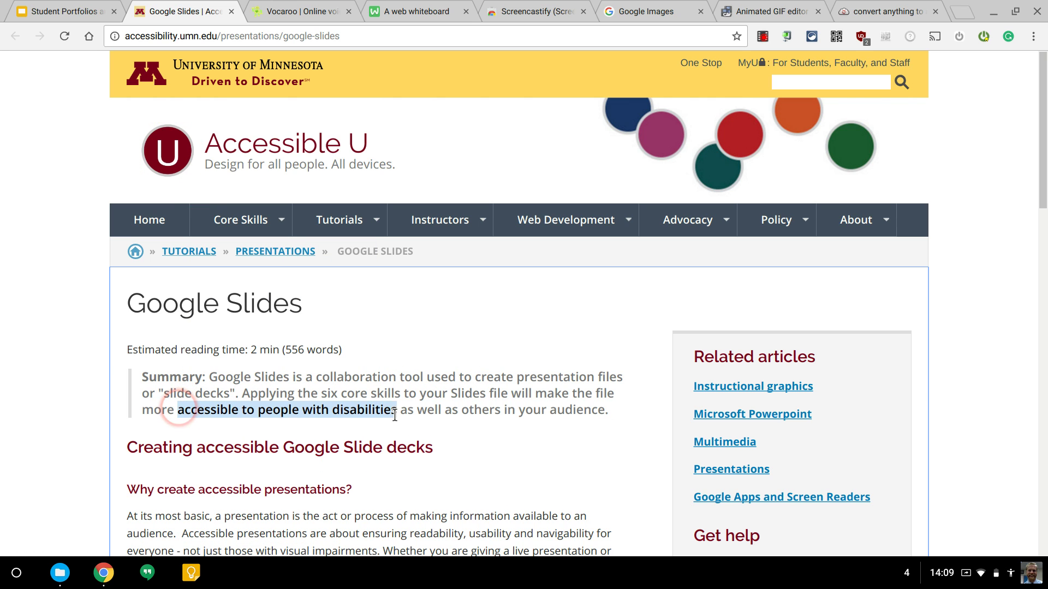
{"action": "scroll", "coordinate": [351, 392], "scroll_direction": "down", "scroll_amount": 10}
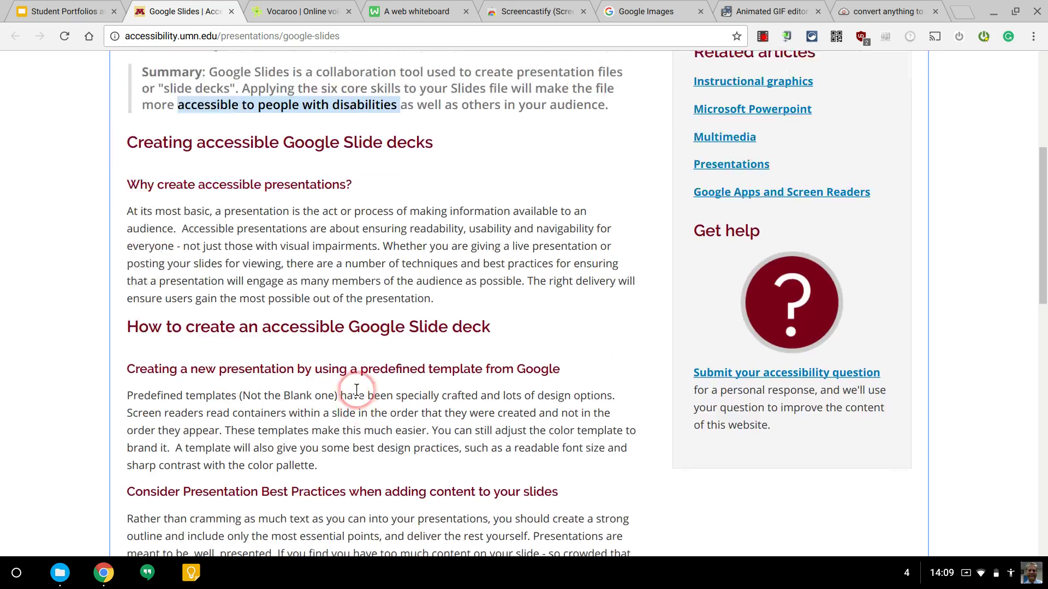
{"action": "scroll", "coordinate": [356, 389], "scroll_direction": "down", "scroll_amount": 3}
{"action": "scroll", "coordinate": [356, 390], "scroll_direction": "up", "scroll_amount": 15}
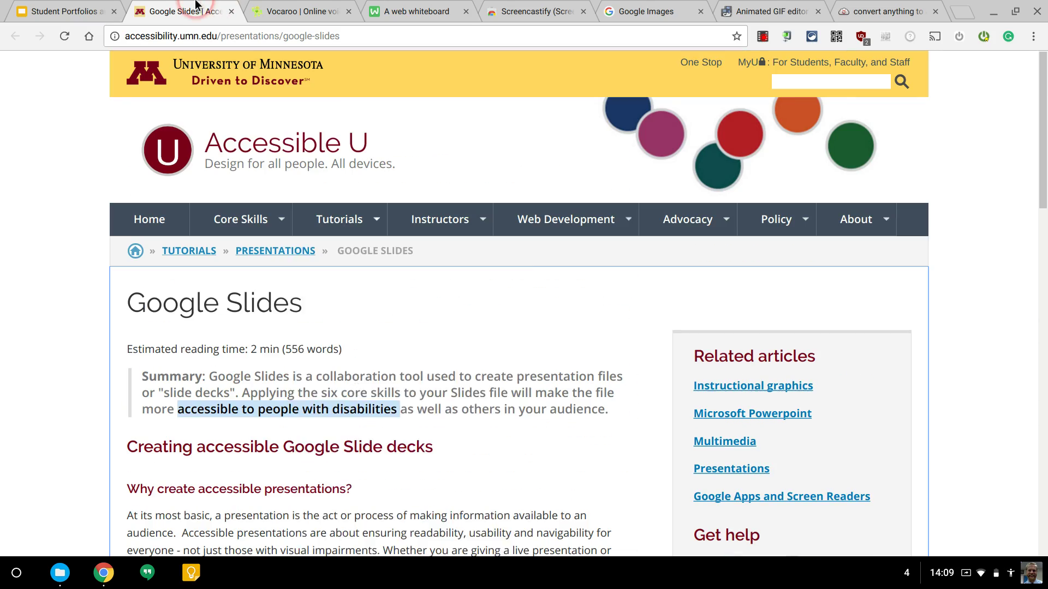
Step: Close the article, go to slide 4, and record and save a short Vocaroo voice clip
{"action": "key", "text": "ctrl+w"}
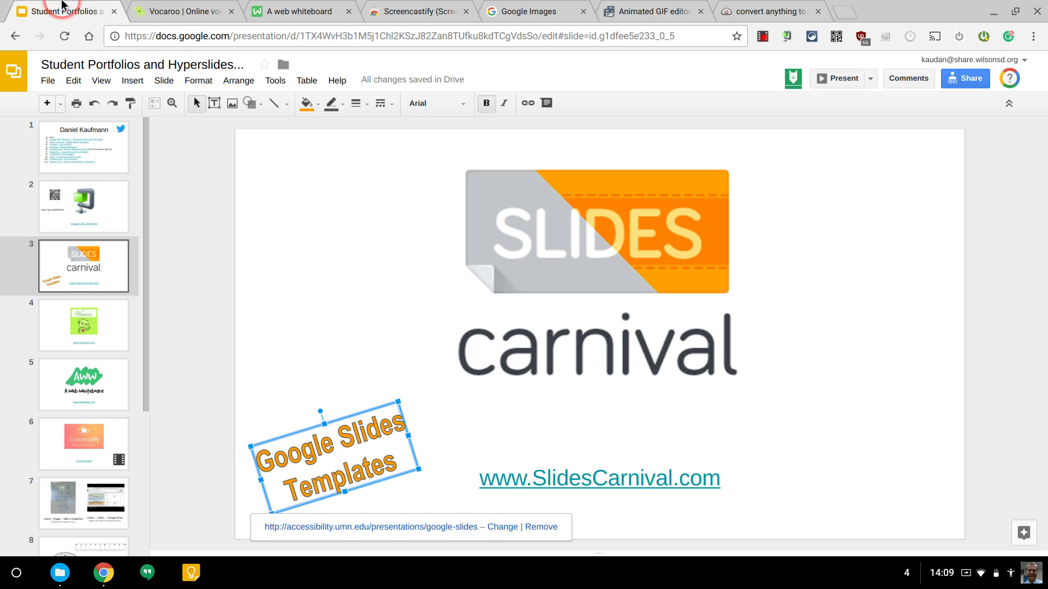
{"action": "left_click", "coordinate": [111, 318]}
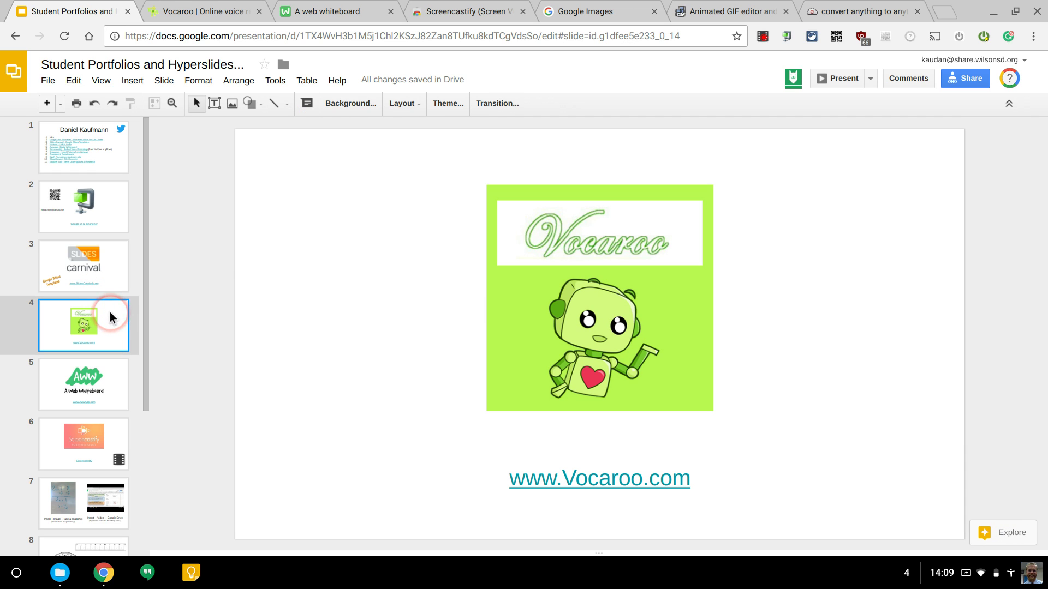
{"action": "left_click", "coordinate": [220, 12]}
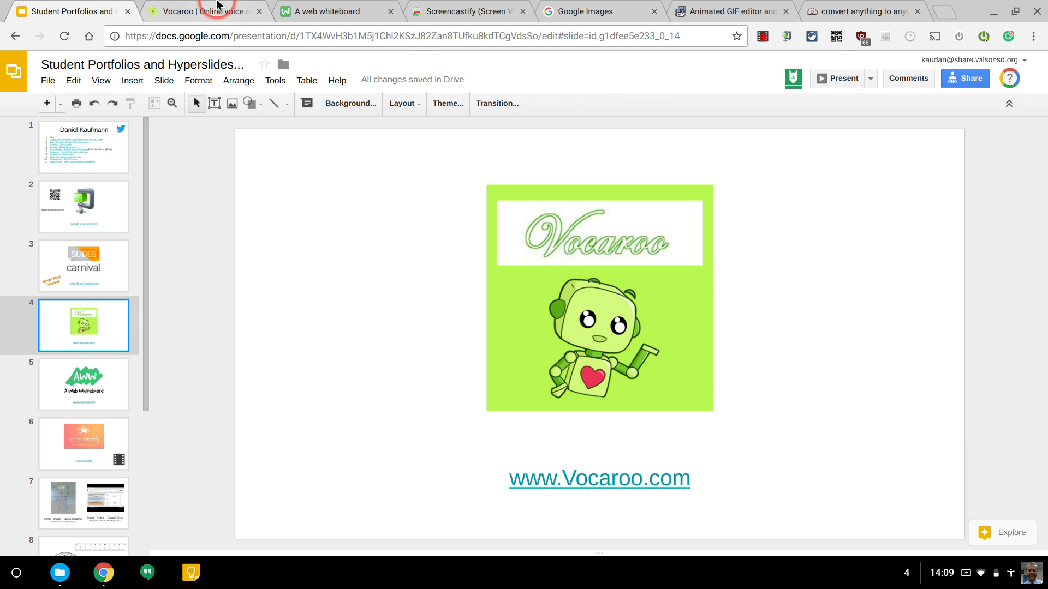
{"action": "left_click", "coordinate": [524, 232]}
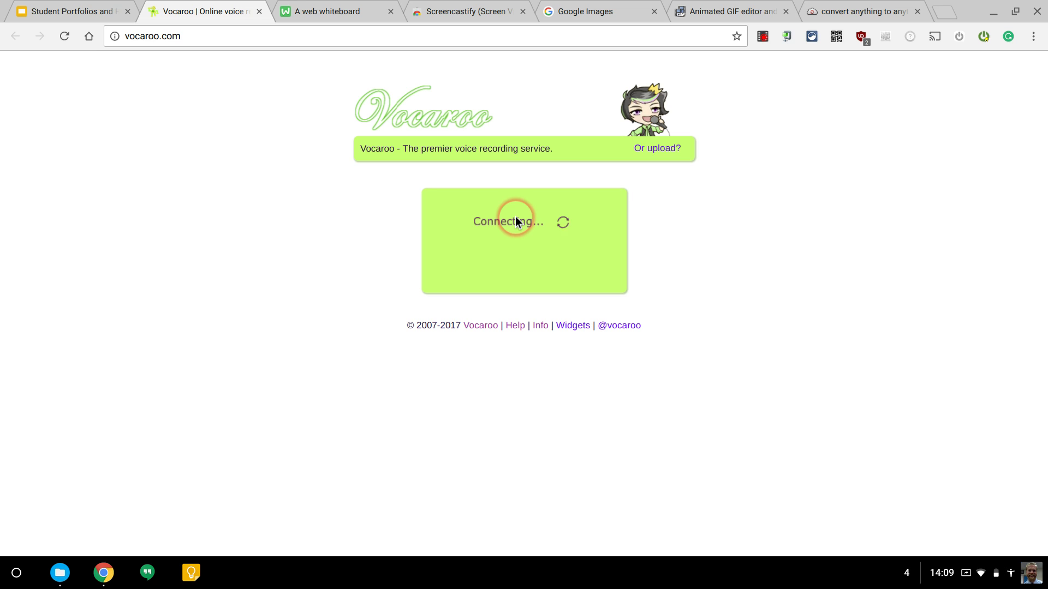
{"action": "left_click", "coordinate": [566, 240]}
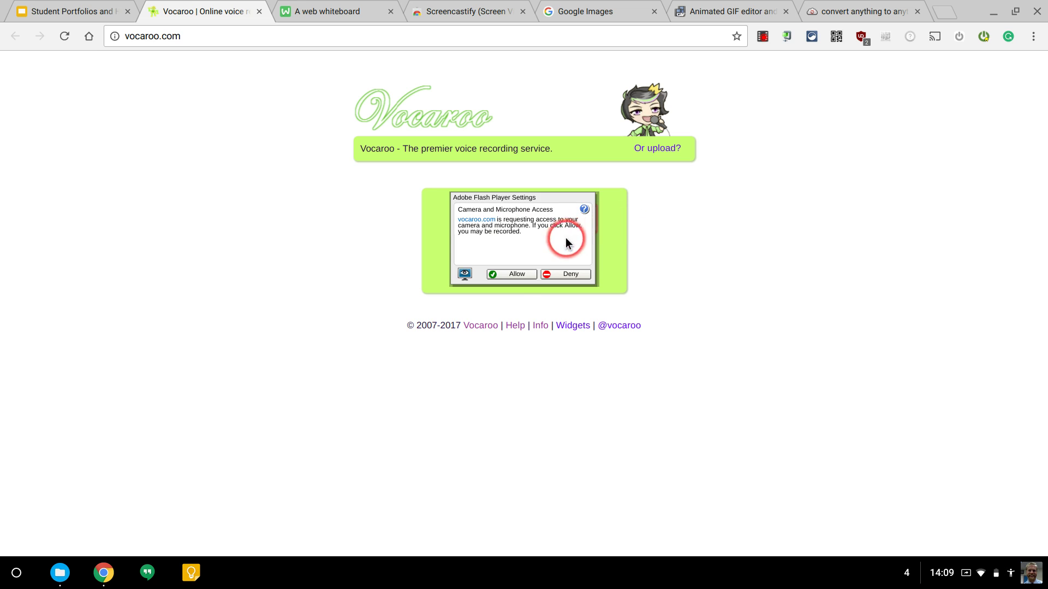
{"action": "left_click", "coordinate": [508, 272]}
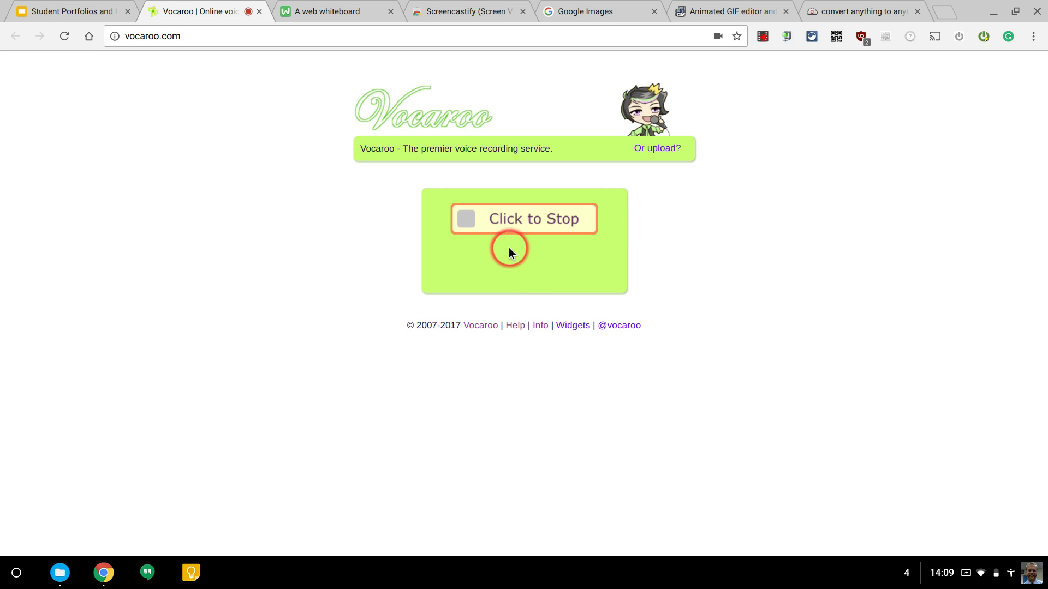
{"action": "left_click", "coordinate": [508, 219]}
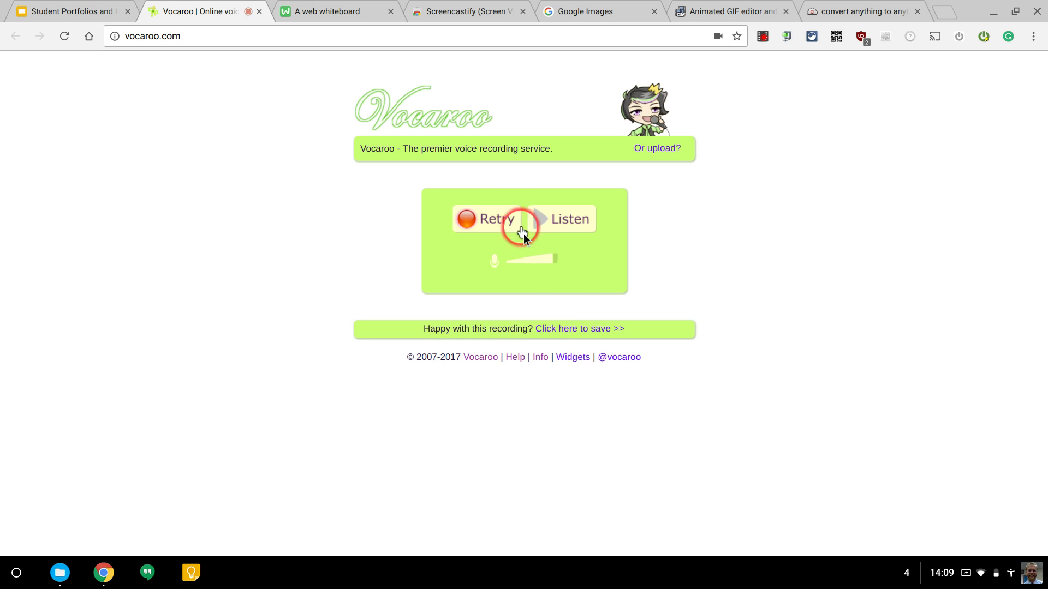
{"action": "left_click", "coordinate": [574, 328]}
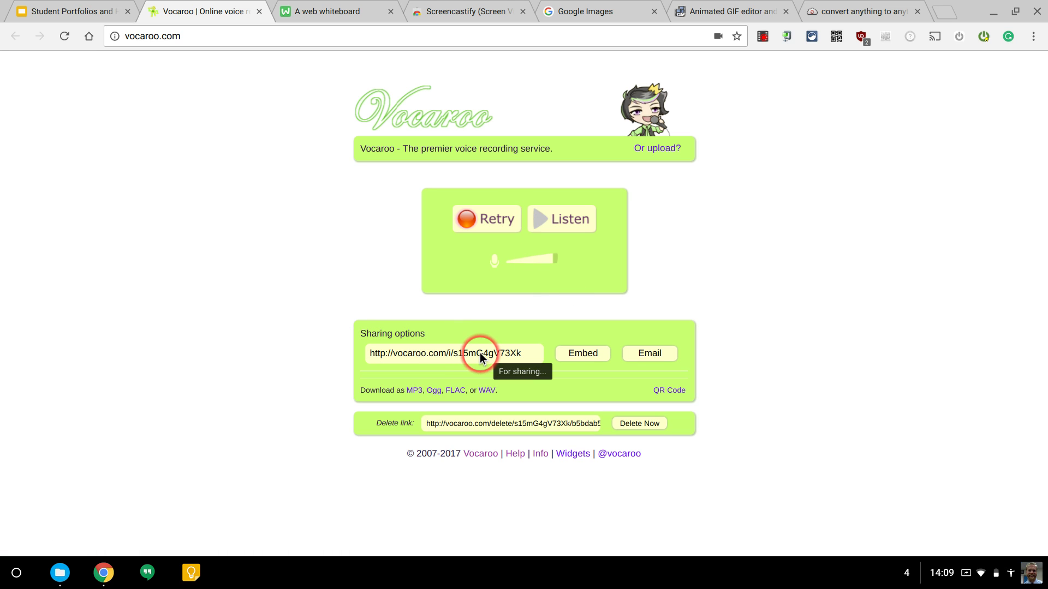
Step: Paste the recording's share URL on slide 4 as a clickable hyperlink
{"action": "left_click", "coordinate": [663, 390]}
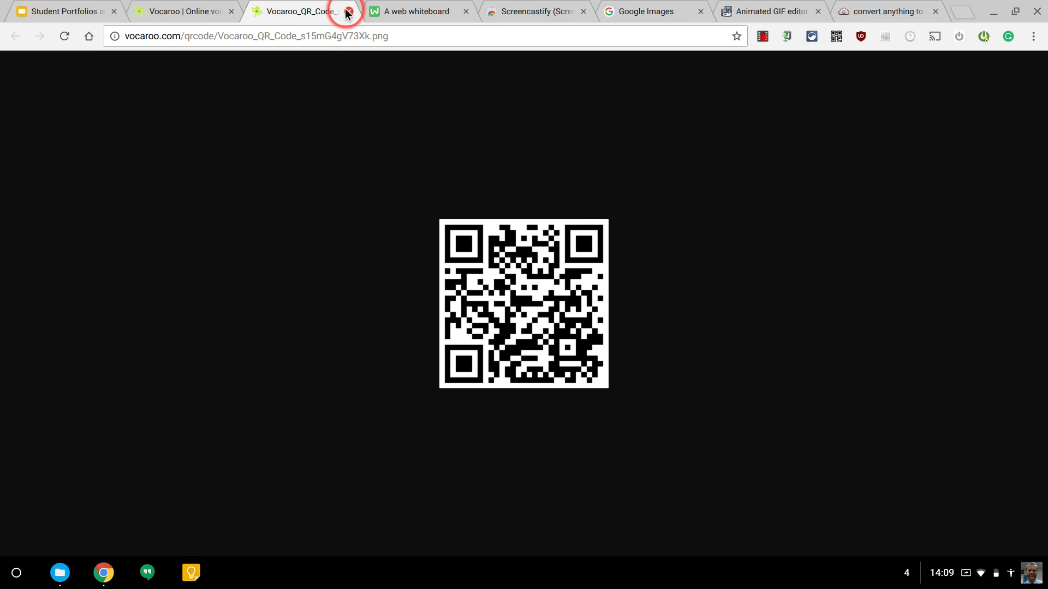
{"action": "left_click", "coordinate": [349, 12]}
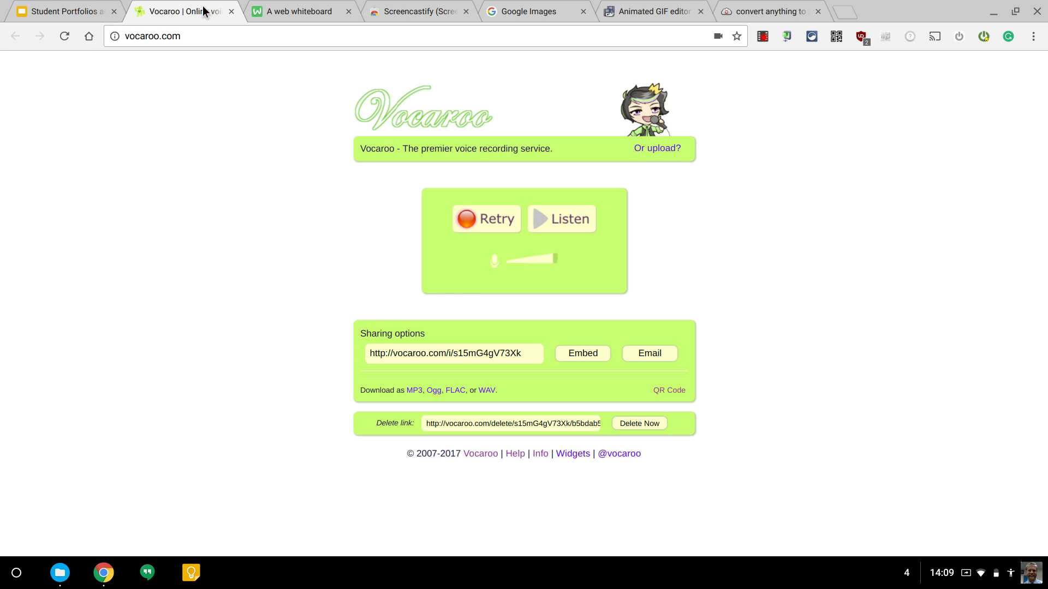
{"action": "left_click", "coordinate": [488, 354]}
{"action": "key", "text": "ctrl+c"}
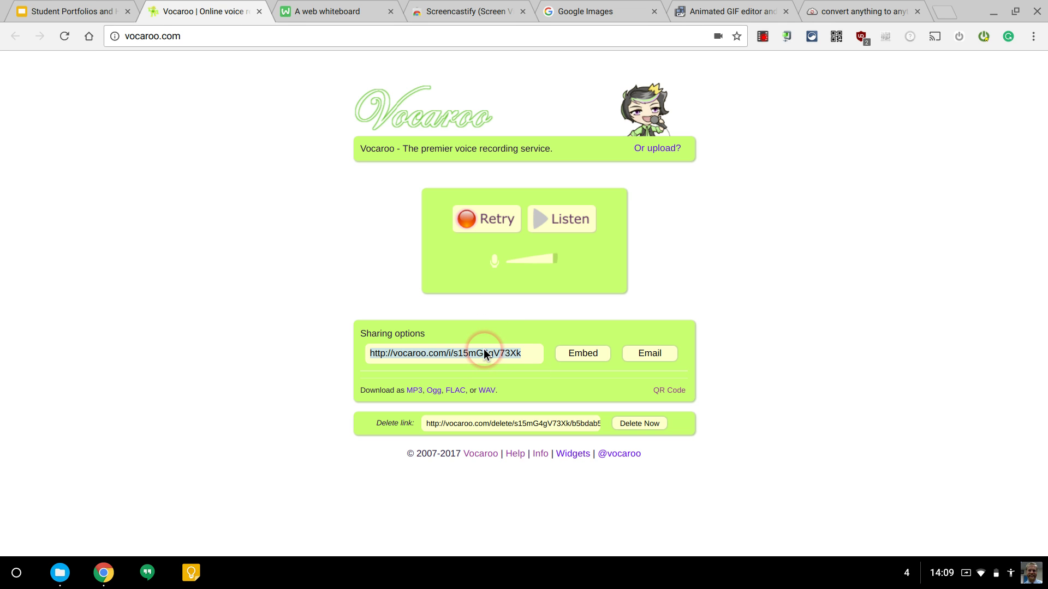
{"action": "left_click", "coordinate": [33, 12]}
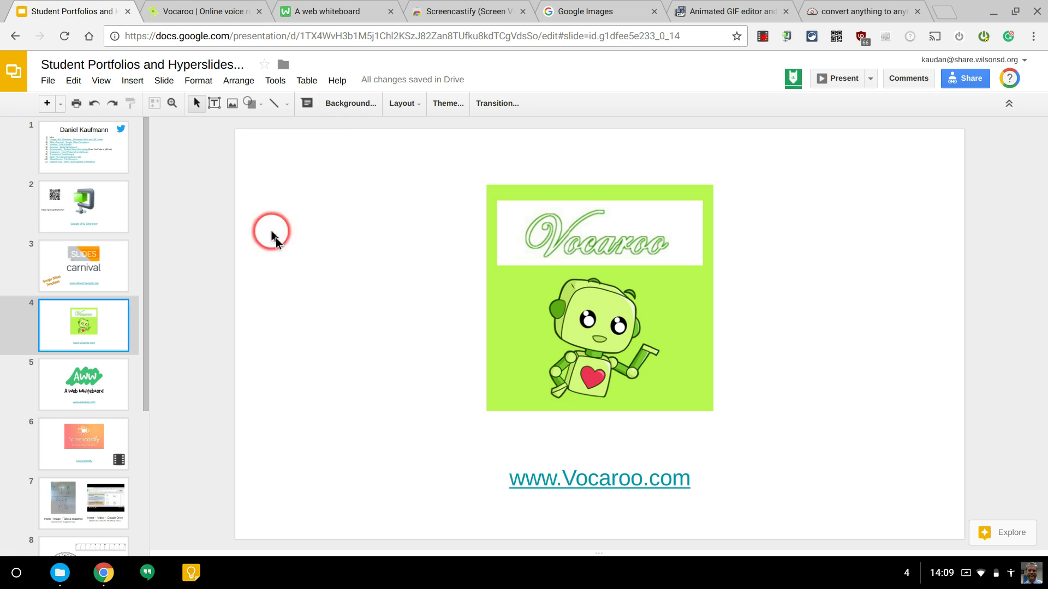
{"action": "key", "text": "ctrl+v"}
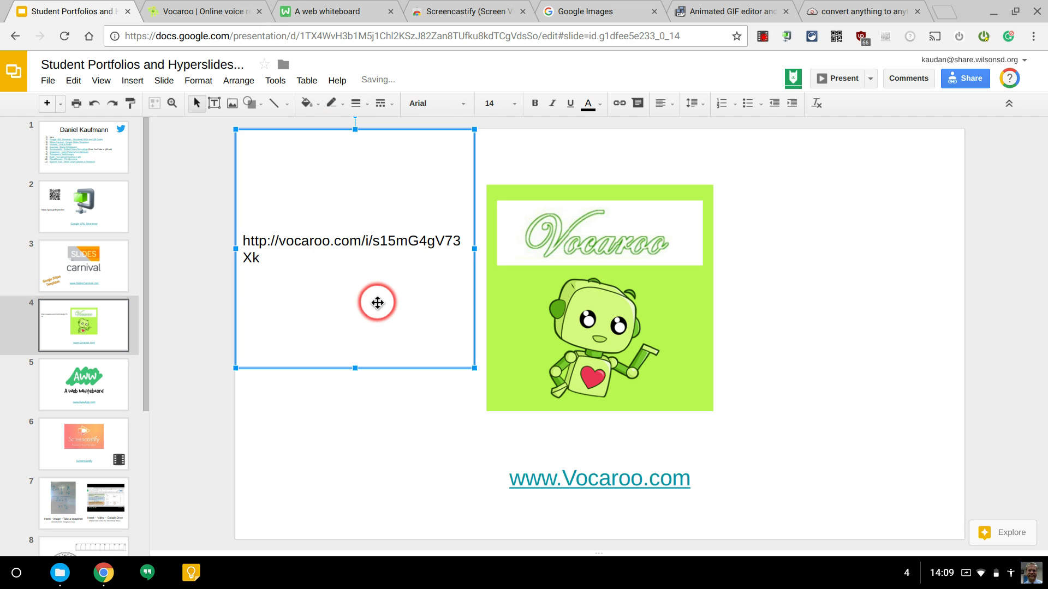
{"action": "left_click_drag", "start_coordinate": [260, 250], "coordinate": [241, 240]}
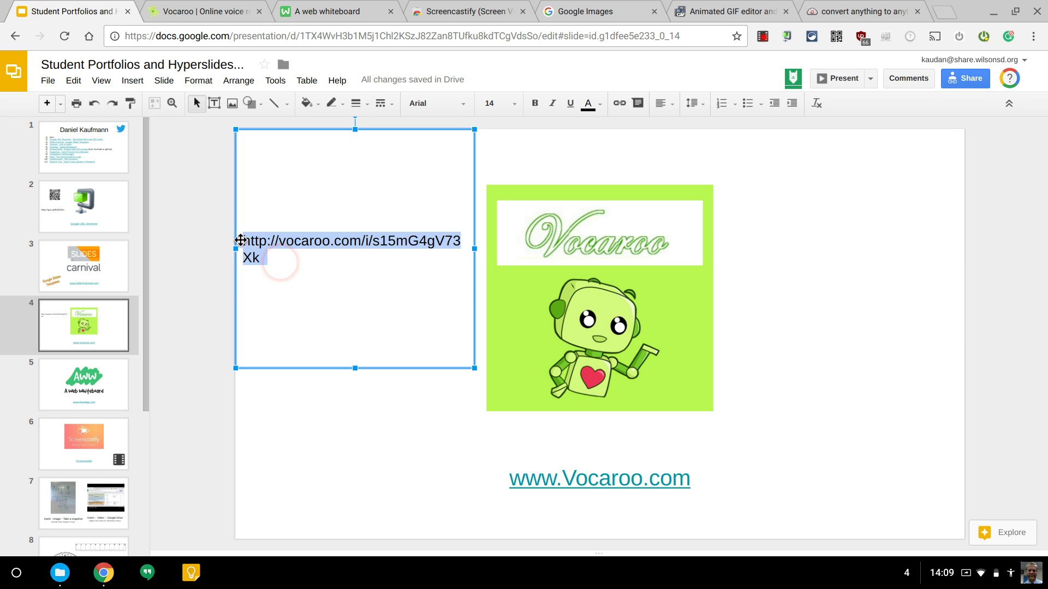
{"action": "key", "text": "ctrl+k"}
{"action": "key", "text": "Return"}
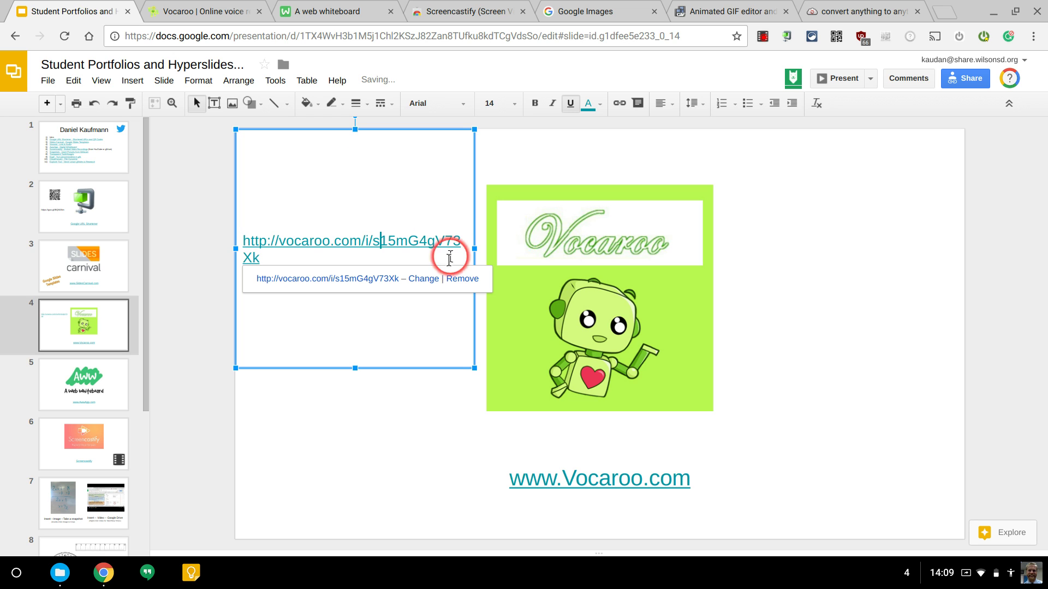
{"action": "left_click", "coordinate": [384, 449]}
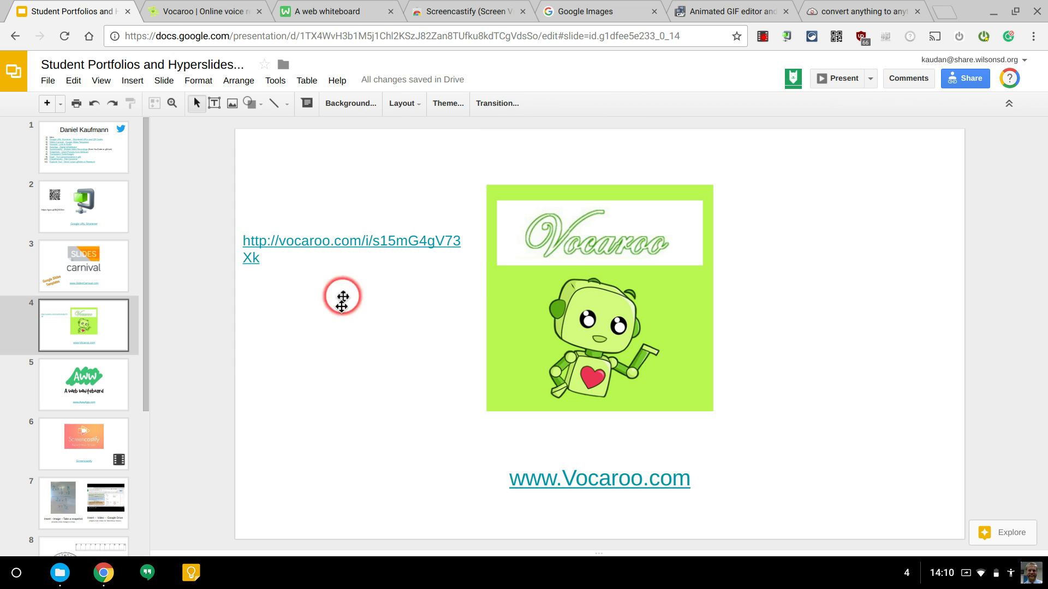
{"action": "left_click", "coordinate": [325, 444]}
{"action": "left_click", "coordinate": [113, 364]}
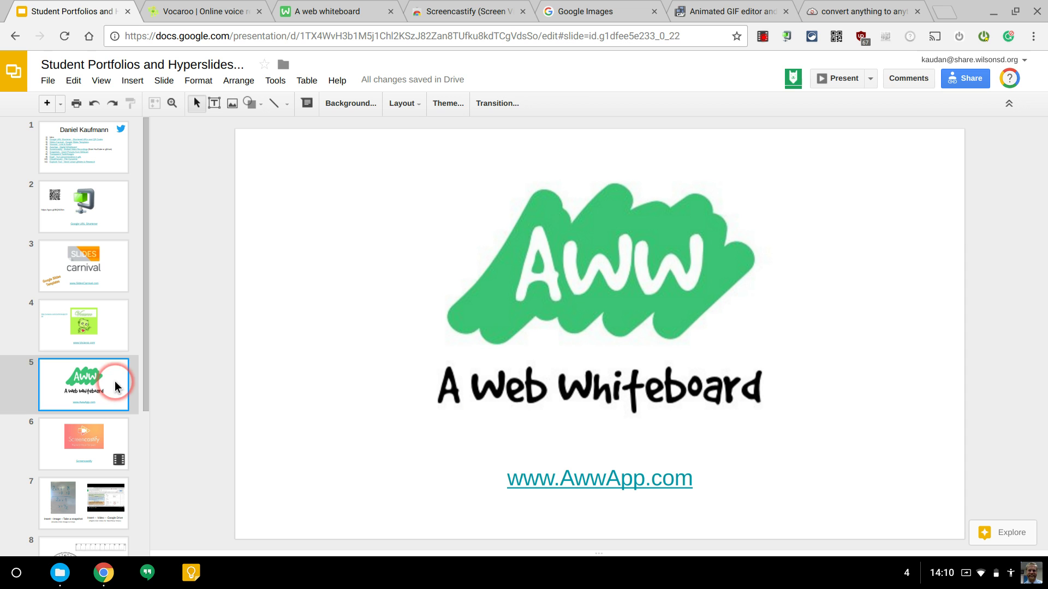
Step: Close the Vocaroo page and draw a freehand pen scribble on a new AWW whiteboard
{"action": "left_click", "coordinate": [221, 5]}
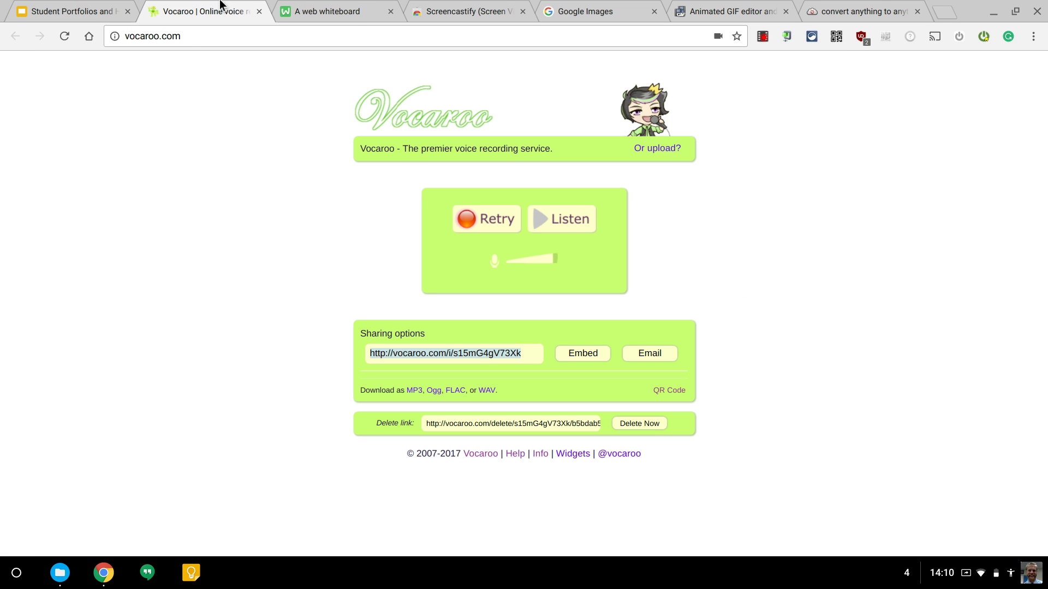
{"action": "left_click", "coordinate": [258, 11]}
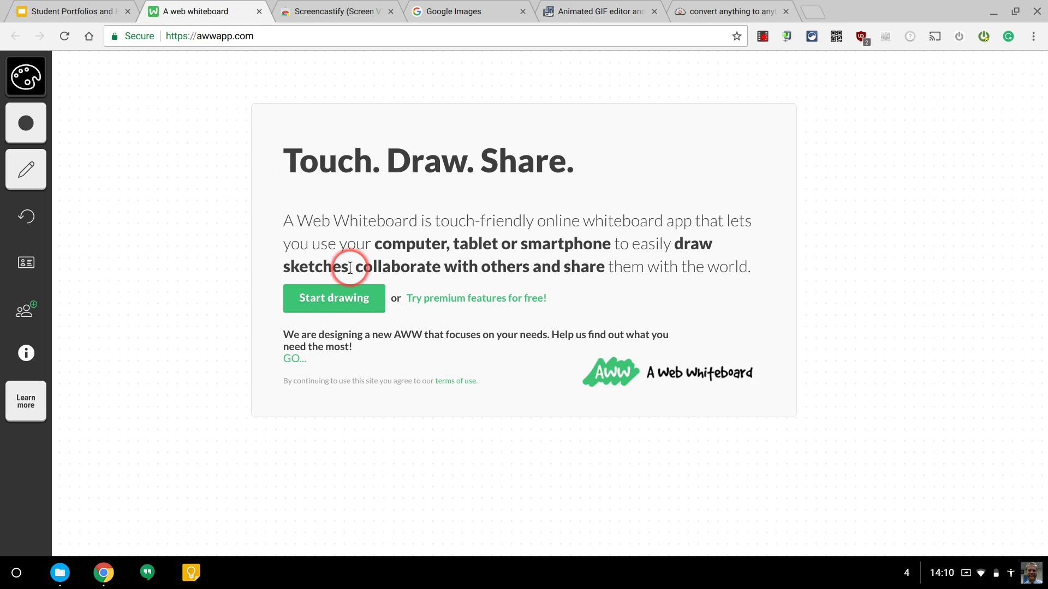
{"action": "left_click", "coordinate": [345, 299]}
{"action": "left_click", "coordinate": [22, 186]}
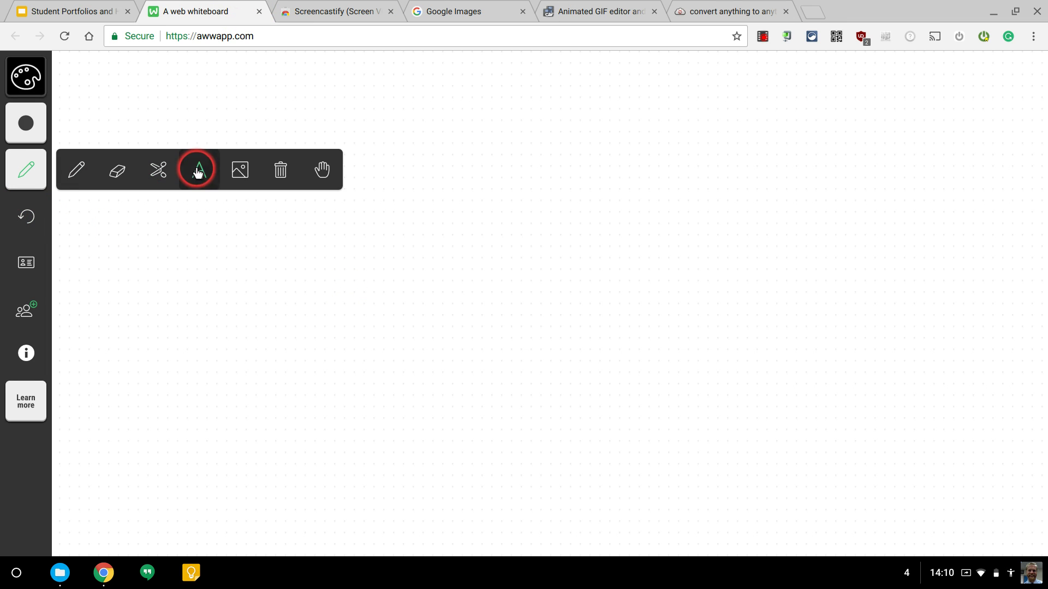
{"action": "left_click", "coordinate": [82, 168]}
{"action": "mouse_move", "coordinate": [238, 108]}
{"action": "left_mouse_down"}
{"action": "mouse_move", "coordinate": [613, 238]}
{"action": "mouse_move", "coordinate": [129, 327]}
{"action": "left_mouse_up"}
Step: Check the whiteboard's sharing options, including sharing as an image, then return to the deck
{"action": "left_click", "coordinate": [22, 318]}
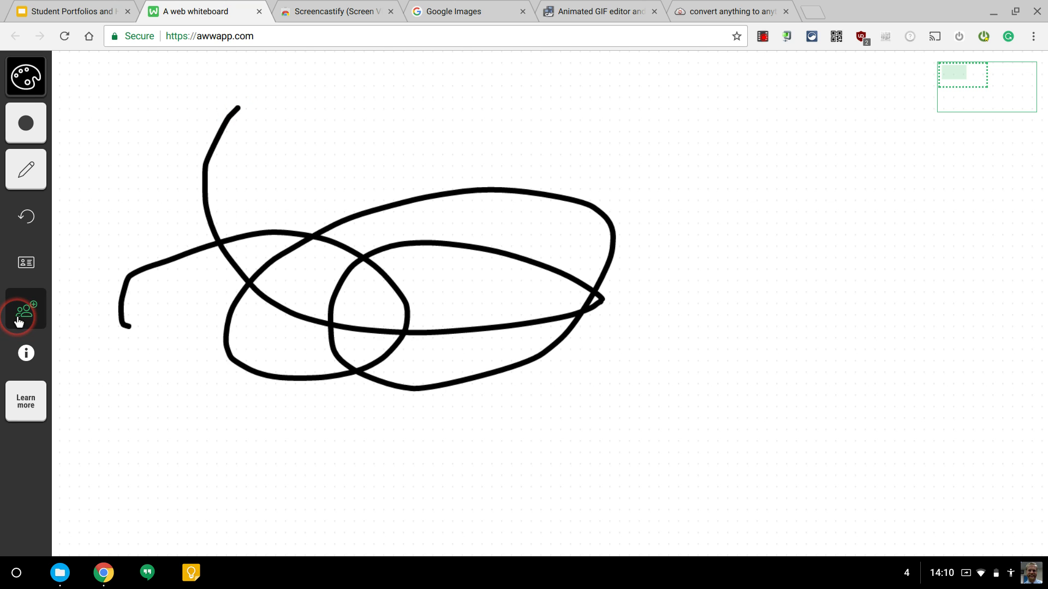
{"action": "left_click", "coordinate": [83, 215]}
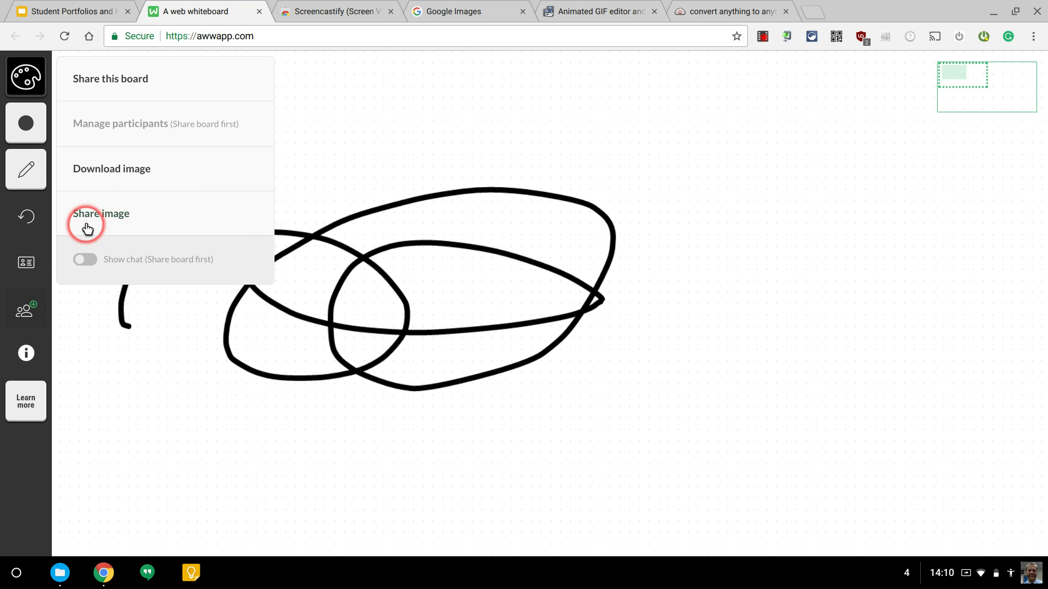
{"action": "left_click", "coordinate": [108, 122]}
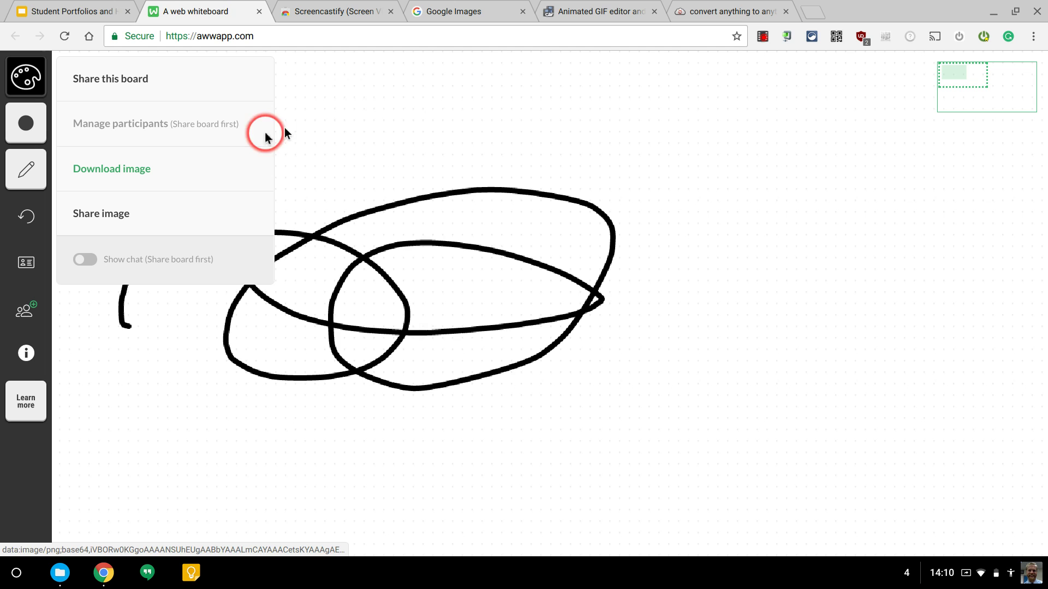
{"action": "left_click", "coordinate": [53, 9]}
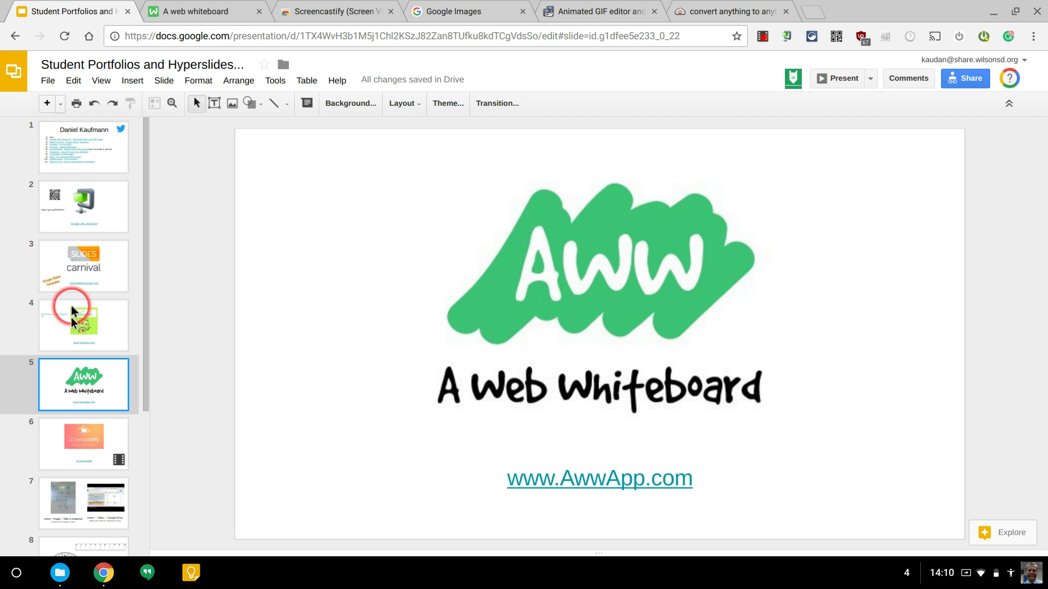
Step: On slide 6, open Insert > Video, then close the dialog without adding a video
{"action": "left_click", "coordinate": [54, 439]}
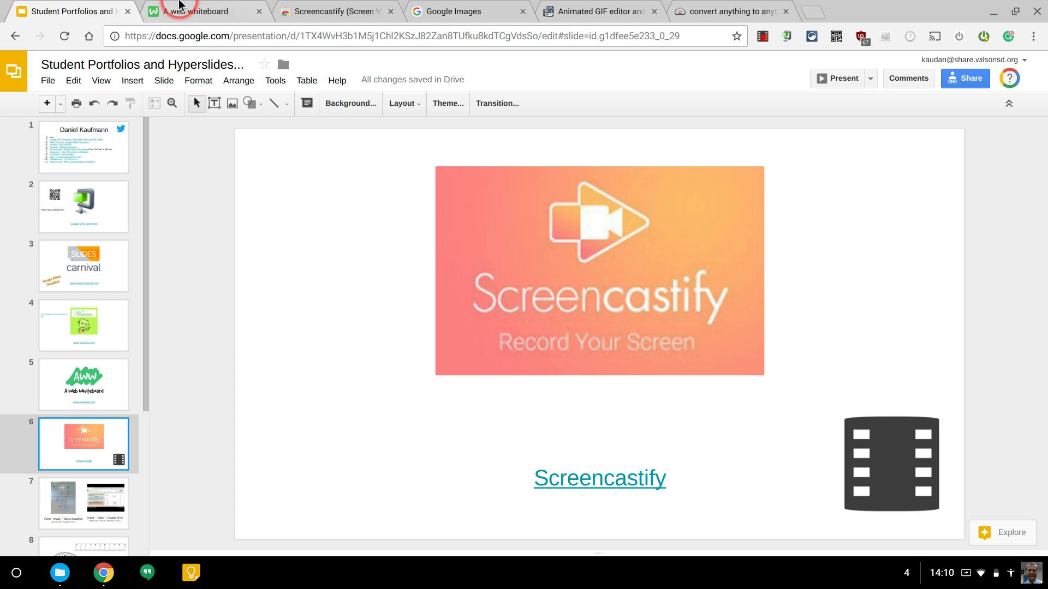
{"action": "left_click", "coordinate": [139, 82]}
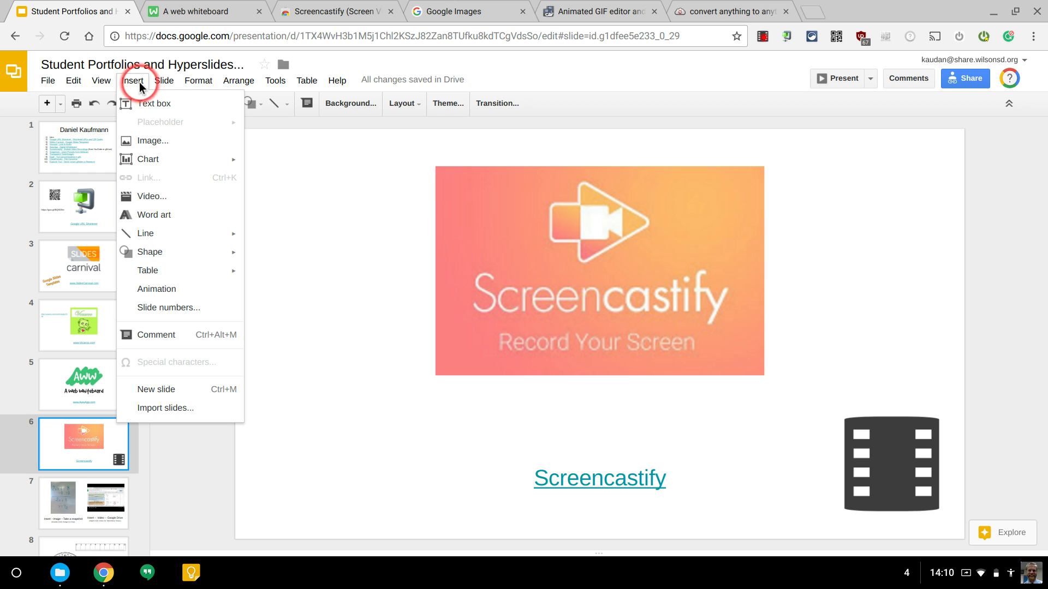
{"action": "left_click", "coordinate": [167, 198]}
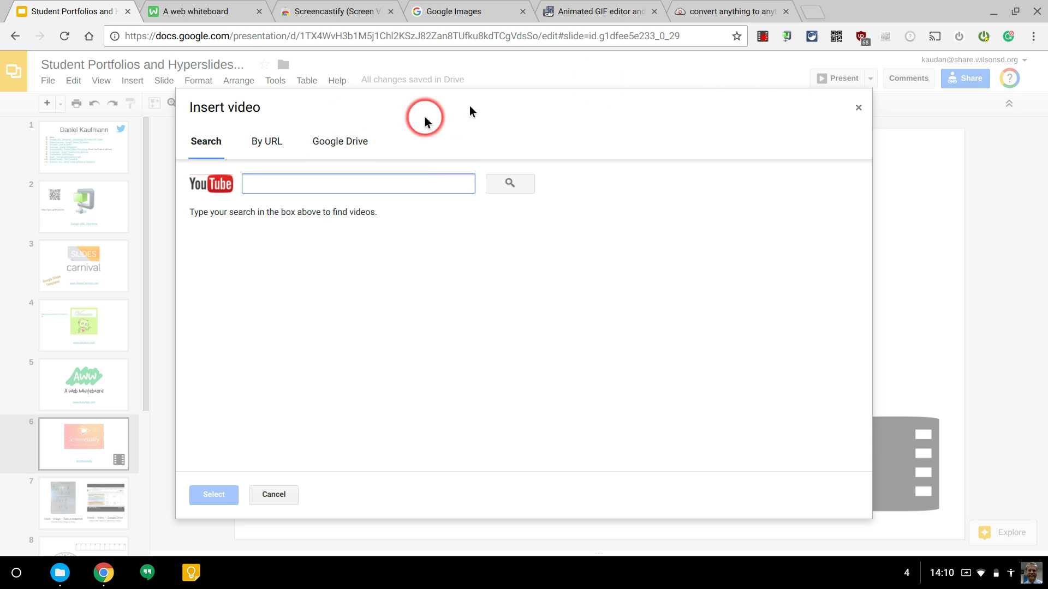
{"action": "left_click", "coordinate": [858, 109]}
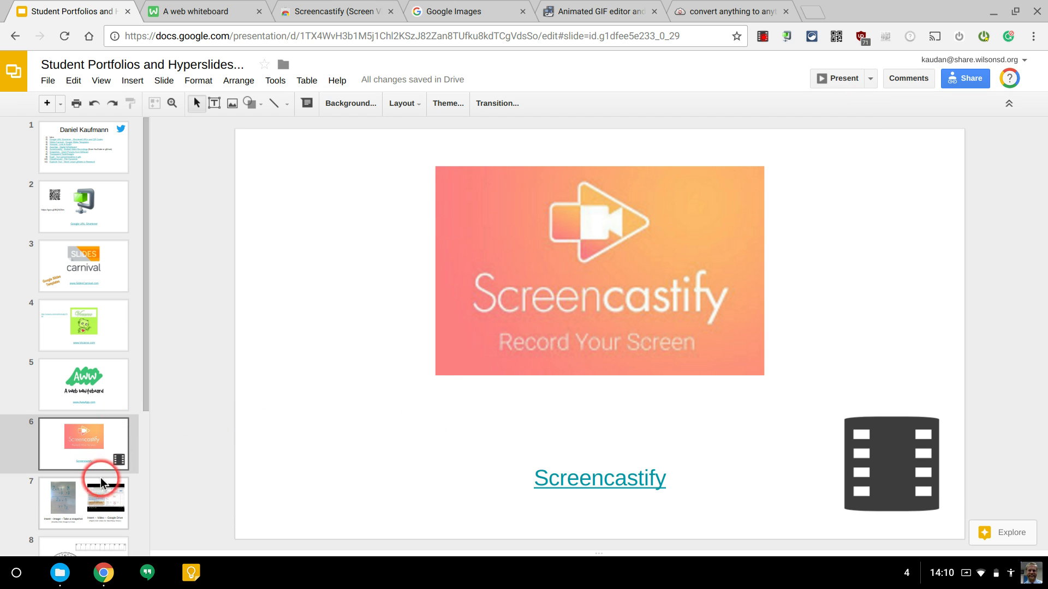
{"action": "left_click", "coordinate": [83, 493]}
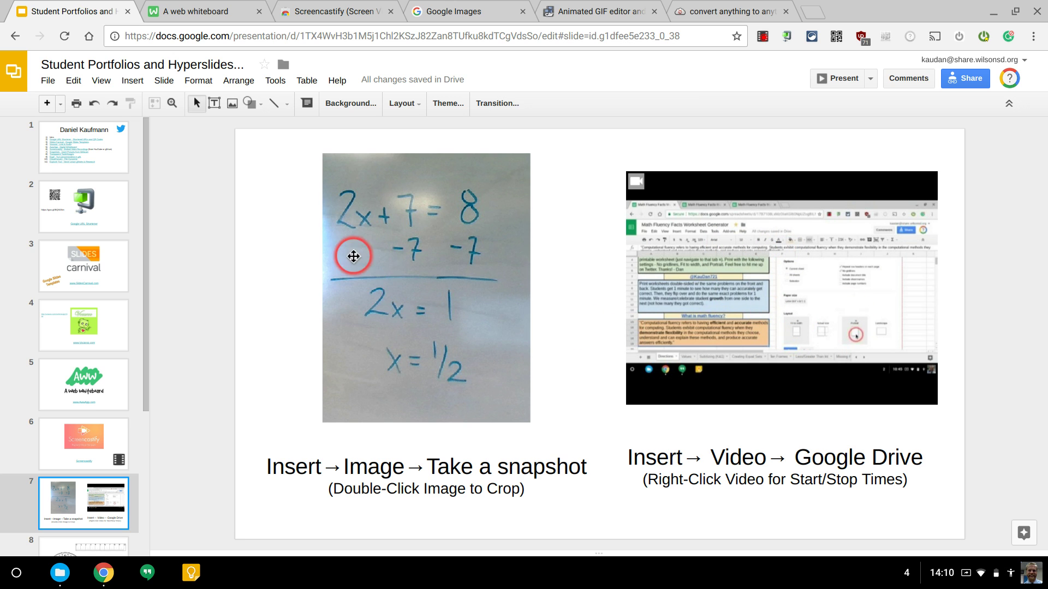
{"action": "left_click", "coordinate": [135, 83]}
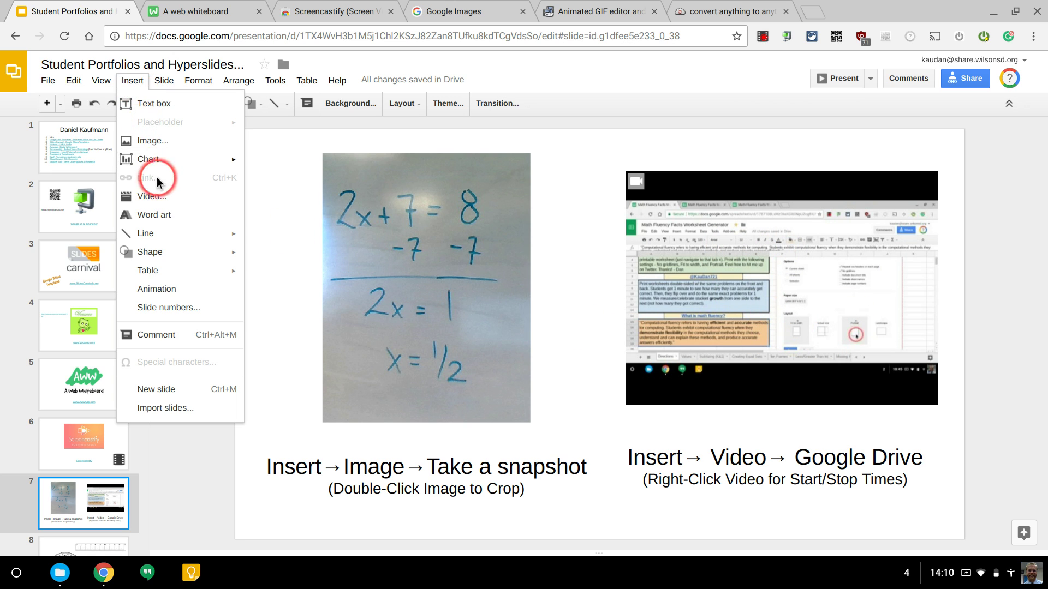
{"action": "left_click", "coordinate": [156, 140]}
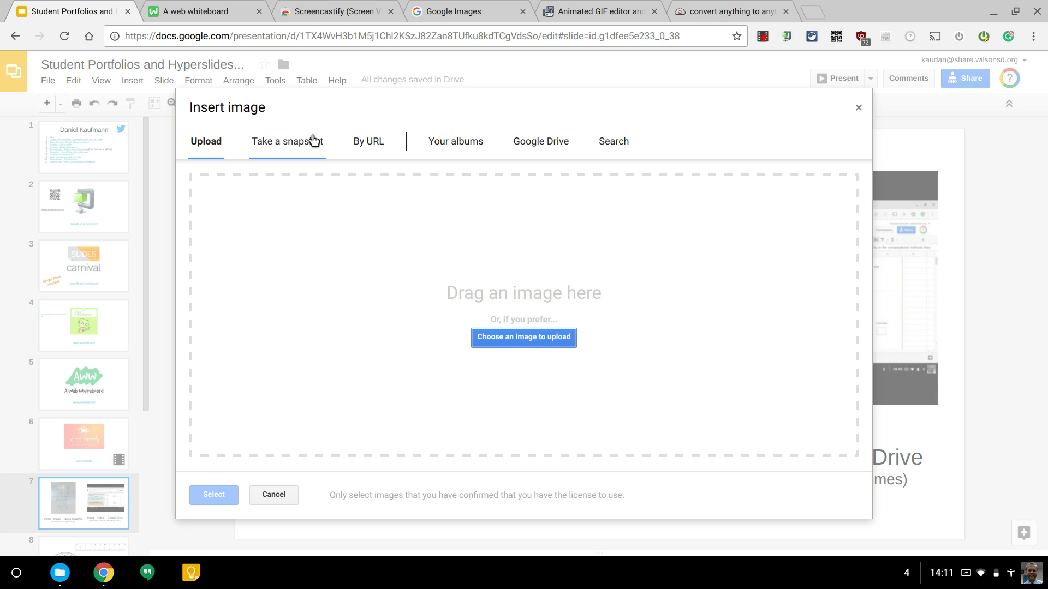
{"action": "left_click", "coordinate": [859, 109]}
Step: Open slide 8's images.google.com link and close the whiteboard, Screencastify and duplicate Images tabs
{"action": "scroll", "coordinate": [109, 390], "scroll_direction": "down", "scroll_amount": 4}
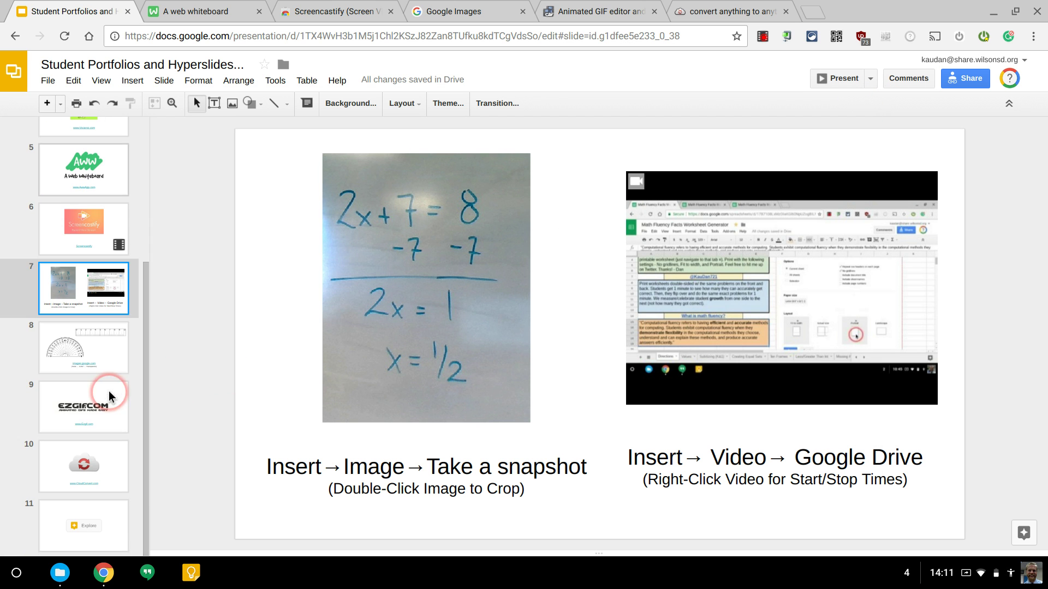
{"action": "left_click", "coordinate": [99, 359]}
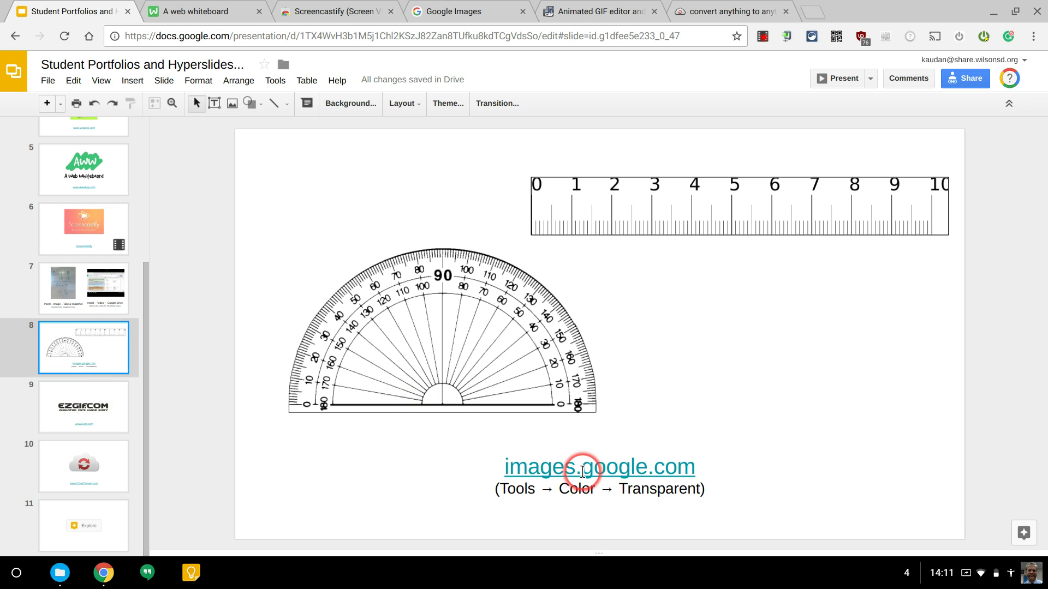
{"action": "left_click", "coordinate": [562, 483]}
{"action": "left_click", "coordinate": [540, 492]}
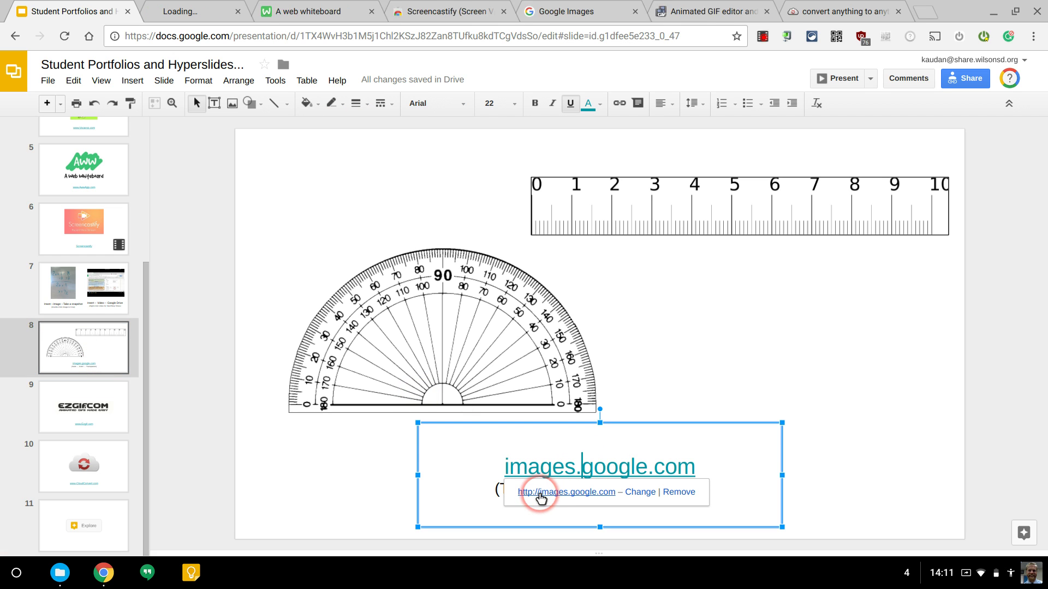
{"action": "left_click", "coordinate": [390, 11]}
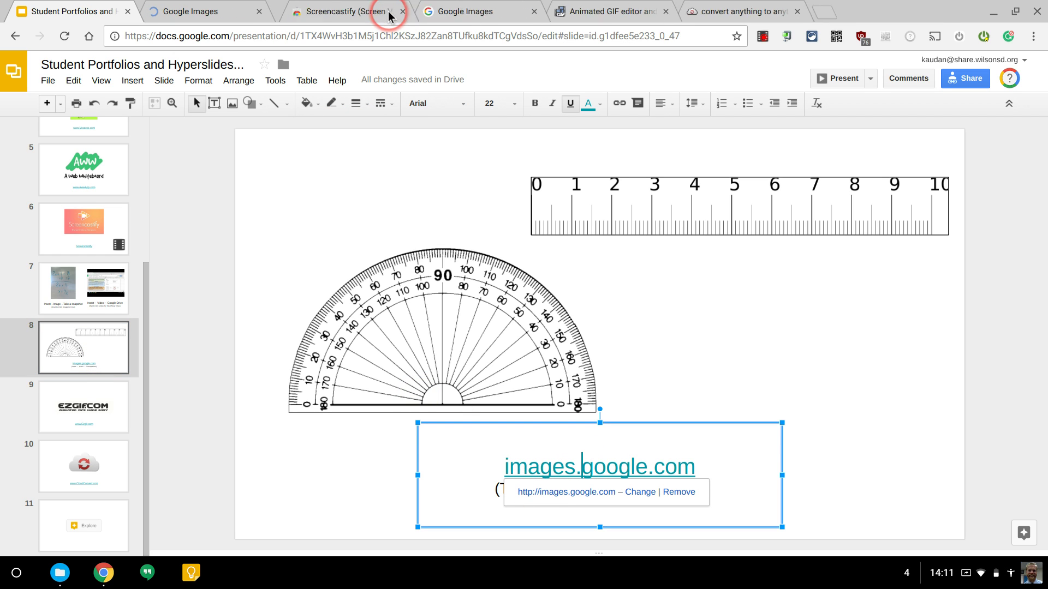
{"action": "left_click", "coordinate": [390, 12]}
{"action": "left_click", "coordinate": [390, 11]}
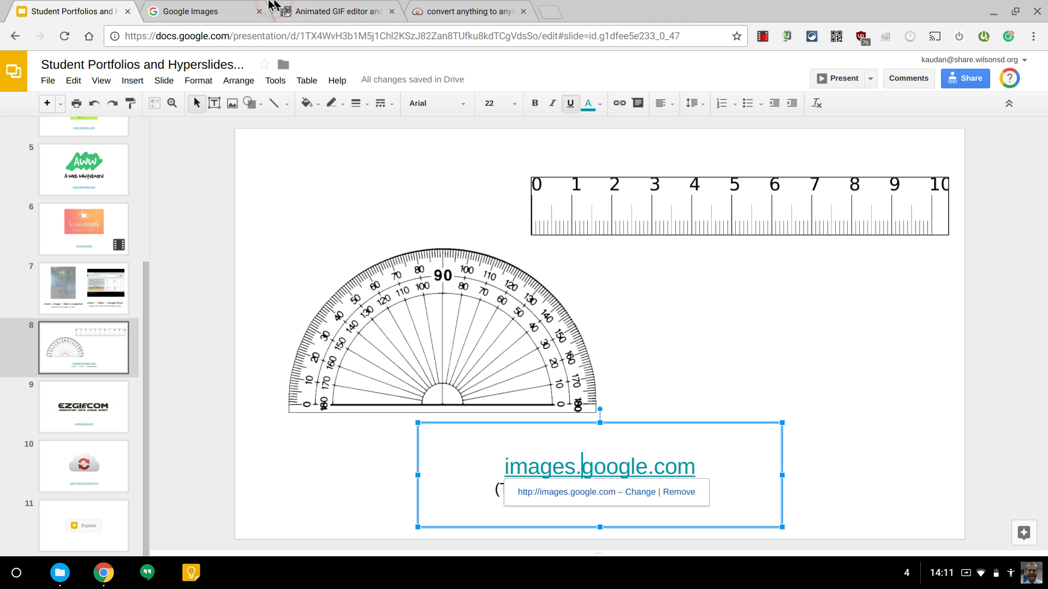
{"action": "left_click", "coordinate": [233, 6]}
Step: Search Google Images for 'ruler', filter colour to Transparent, and preview the 0–10 ruler PNG
{"action": "type", "text": "ruler"}
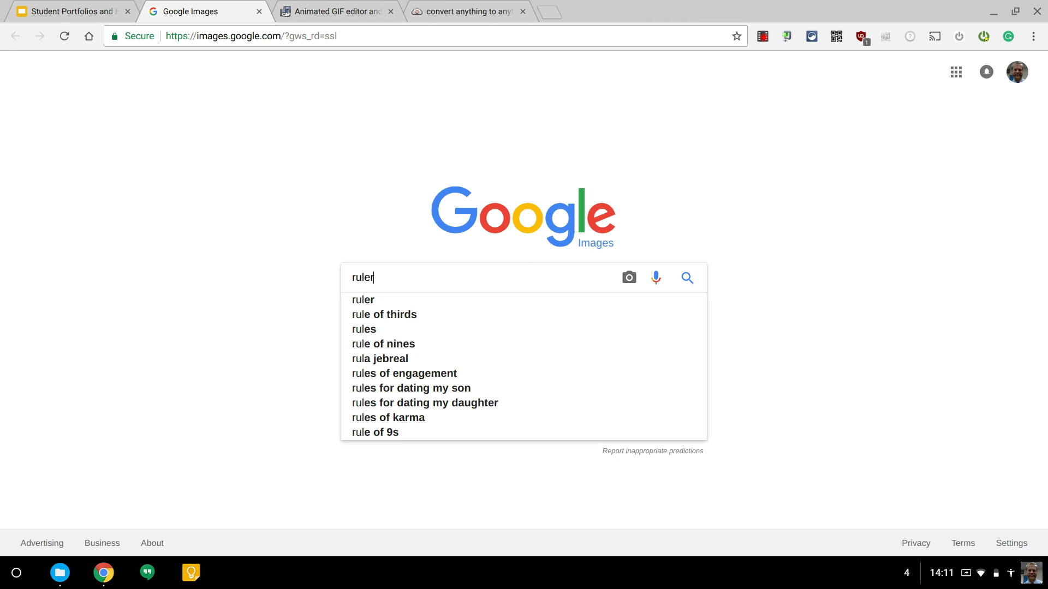
{"action": "key", "text": "Return"}
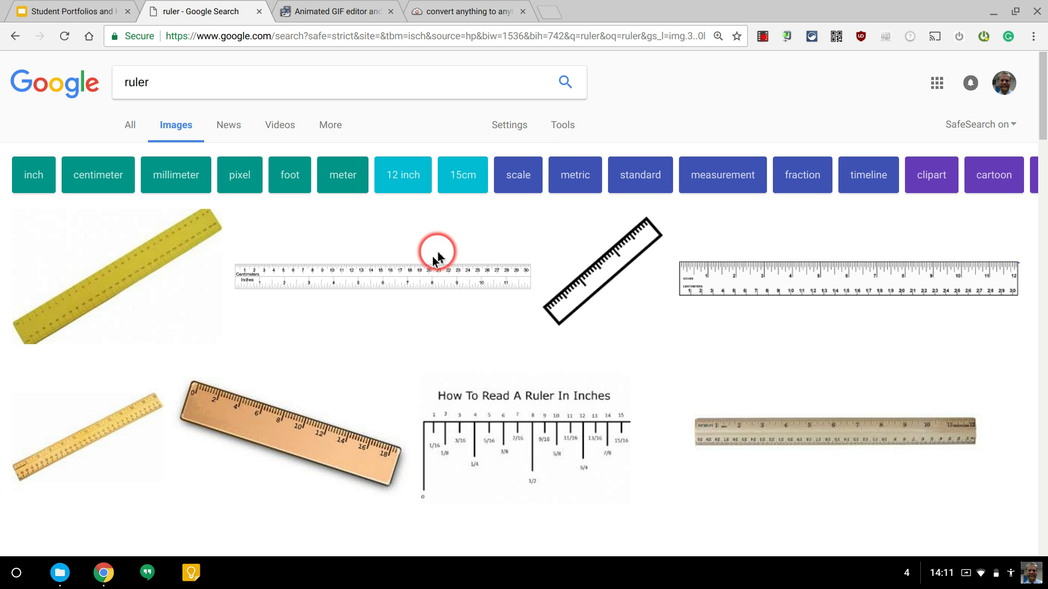
{"action": "left_click", "coordinate": [559, 121]}
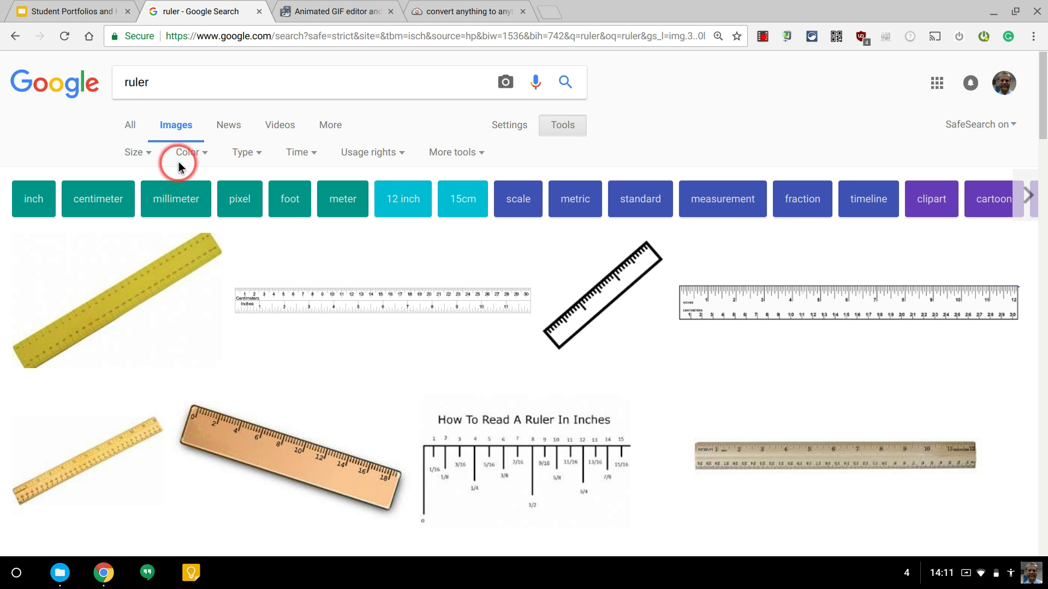
{"action": "left_click", "coordinate": [194, 153]}
{"action": "left_click", "coordinate": [201, 241]}
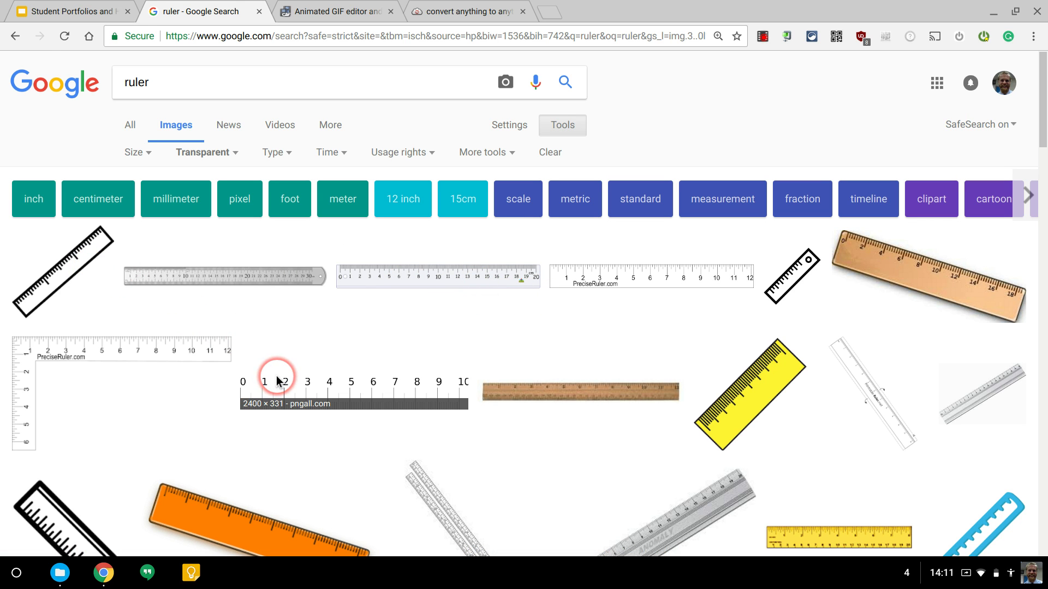
{"action": "left_click", "coordinate": [318, 383]}
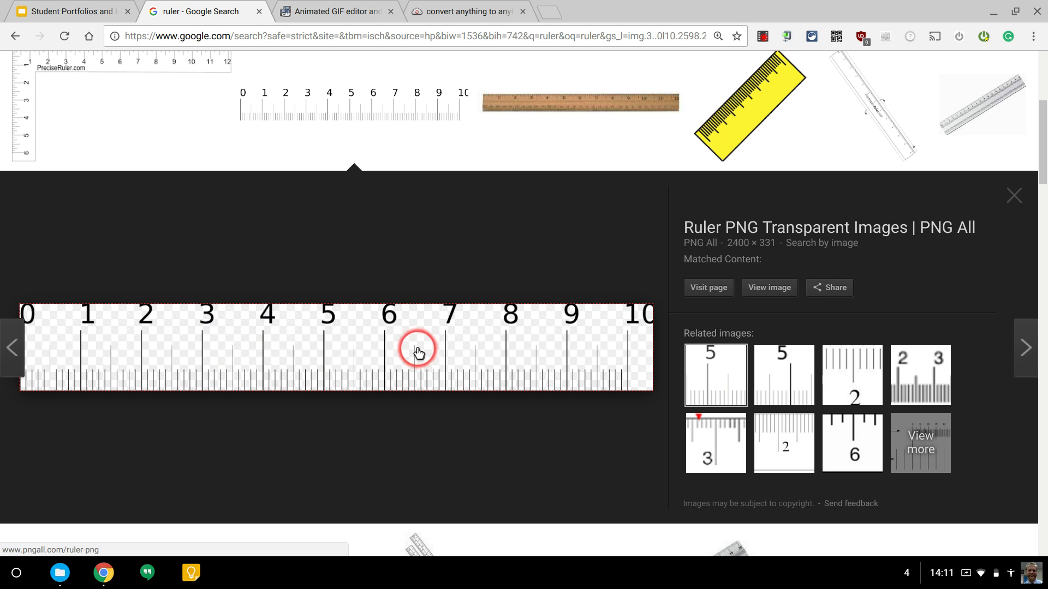
Step: Draw a horizontal line below the ruler on slide 8, then drag the ruler down and back above it
{"action": "left_click", "coordinate": [85, 8]}
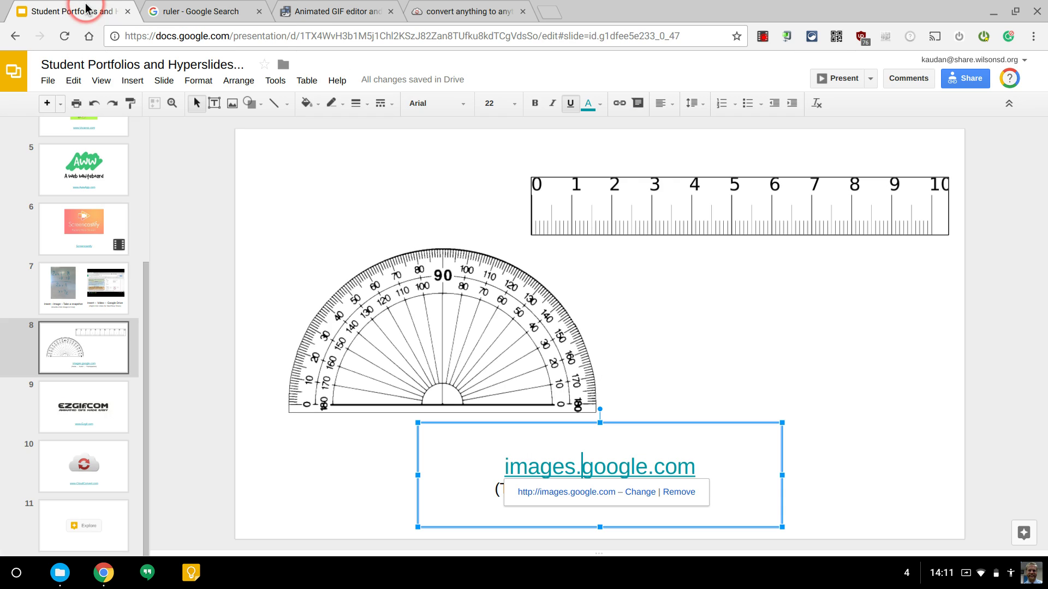
{"action": "left_click", "coordinate": [690, 262]}
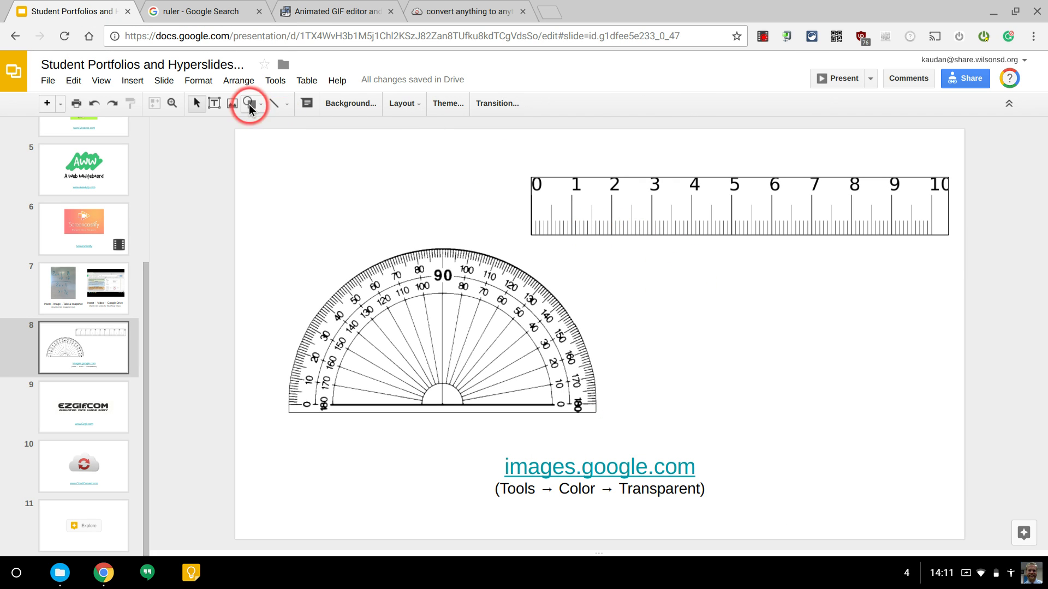
{"action": "left_click", "coordinate": [273, 103]}
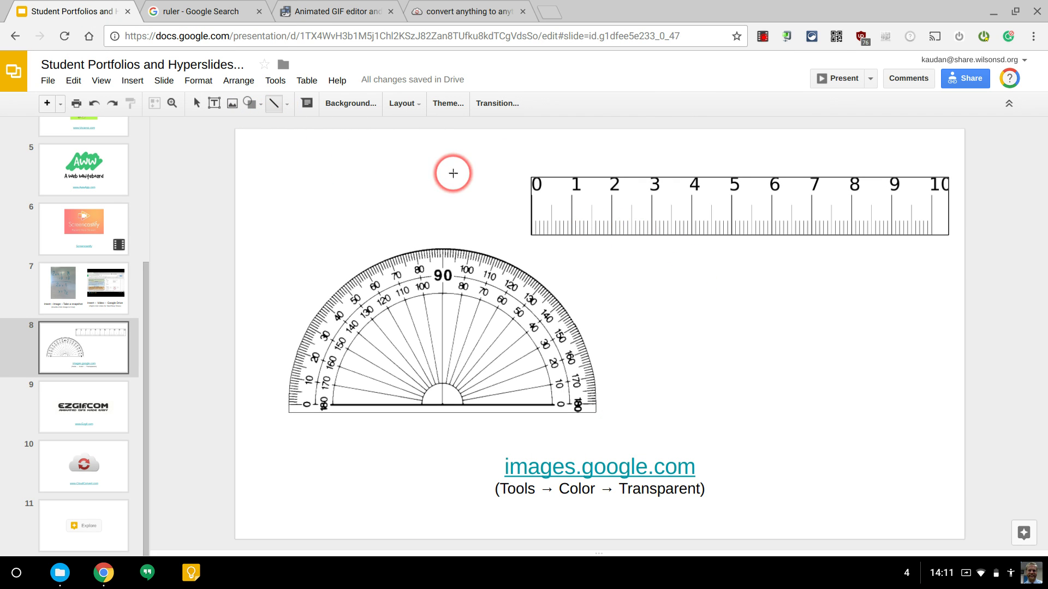
{"action": "left_click_drag", "start_coordinate": [924, 282], "coordinate": [924, 282]}
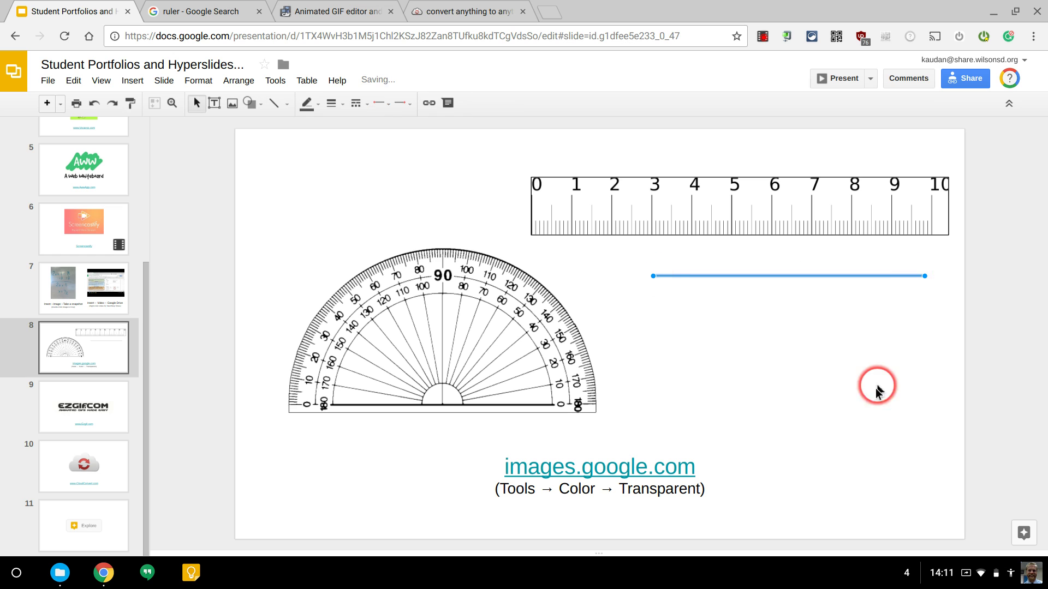
{"action": "left_click", "coordinate": [856, 327]}
{"action": "left_click_drag", "start_coordinate": [845, 218], "coordinate": [861, 288]}
{"action": "left_click", "coordinate": [858, 355]}
{"action": "left_click_drag", "start_coordinate": [803, 258], "coordinate": [771, 181]}
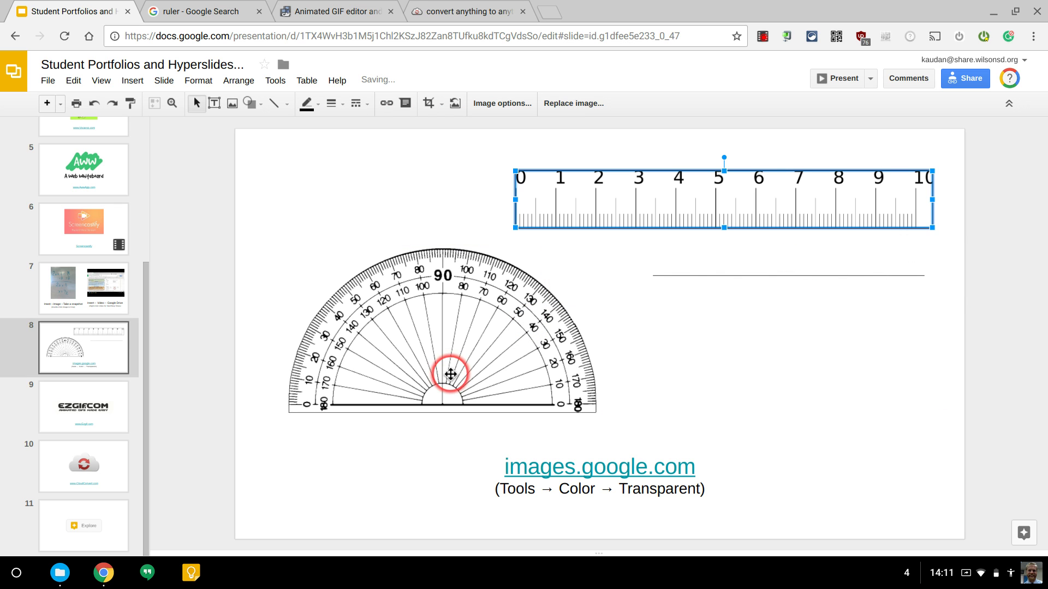
Step: Go to the Ezgif slide, close the ruler search tab, view the Ezgif site, then open slide 10
{"action": "left_click", "coordinate": [96, 398]}
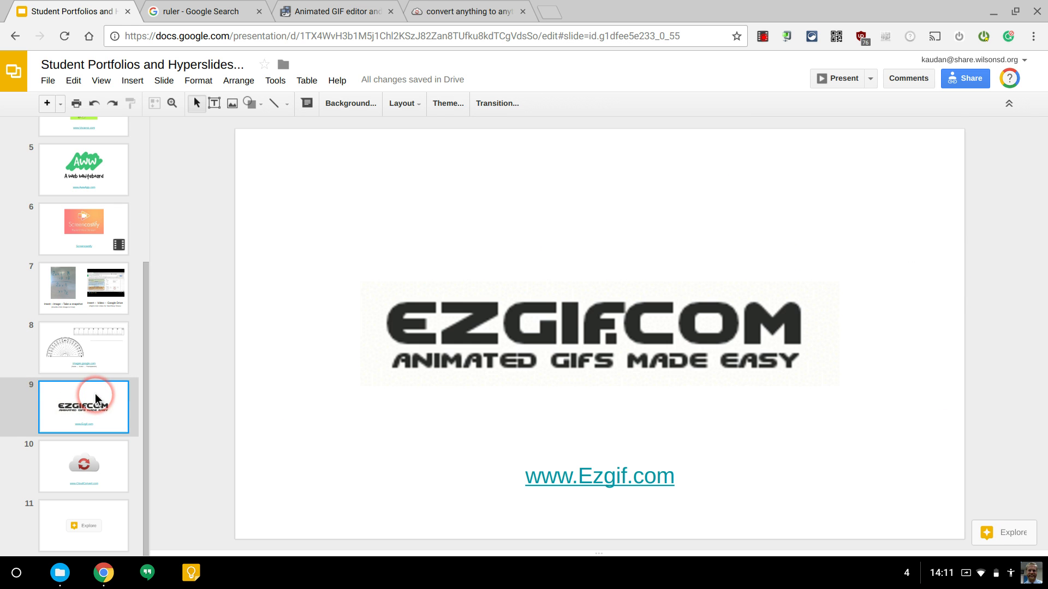
{"action": "left_click", "coordinate": [260, 12]}
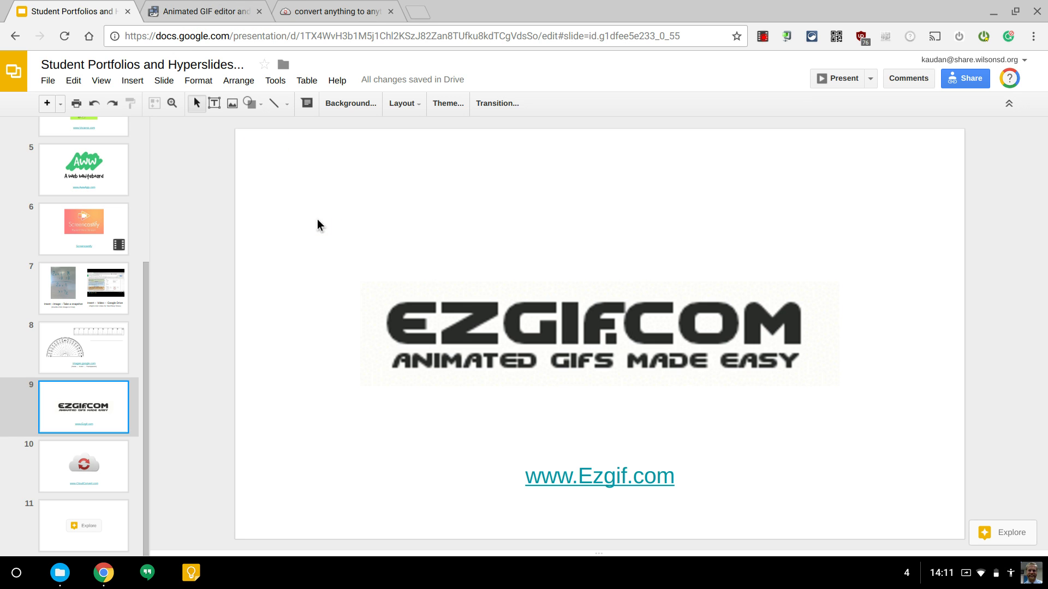
{"action": "left_click", "coordinate": [220, 7]}
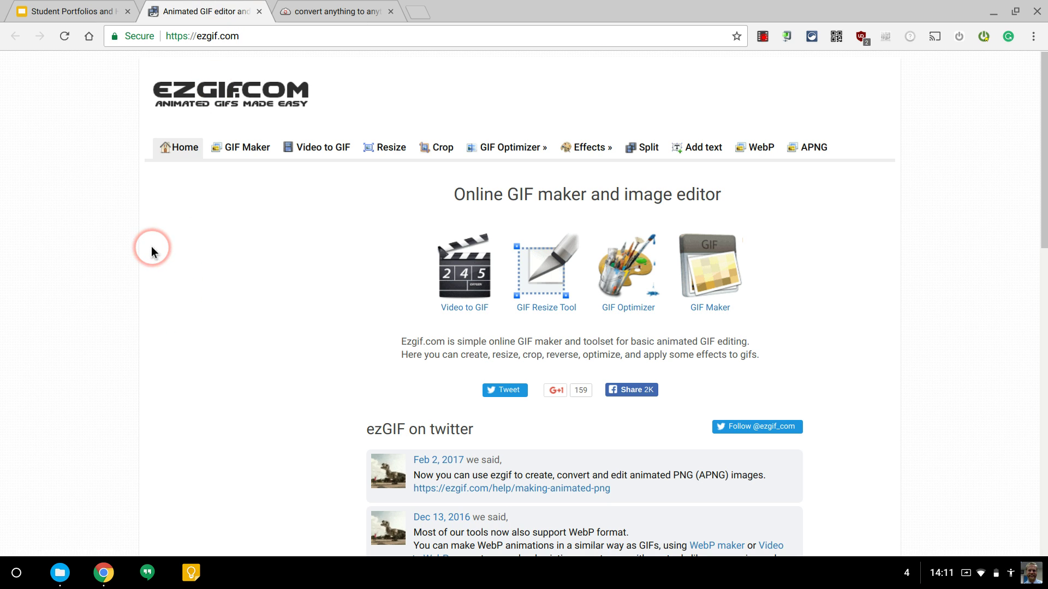
{"action": "left_click", "coordinate": [94, 10]}
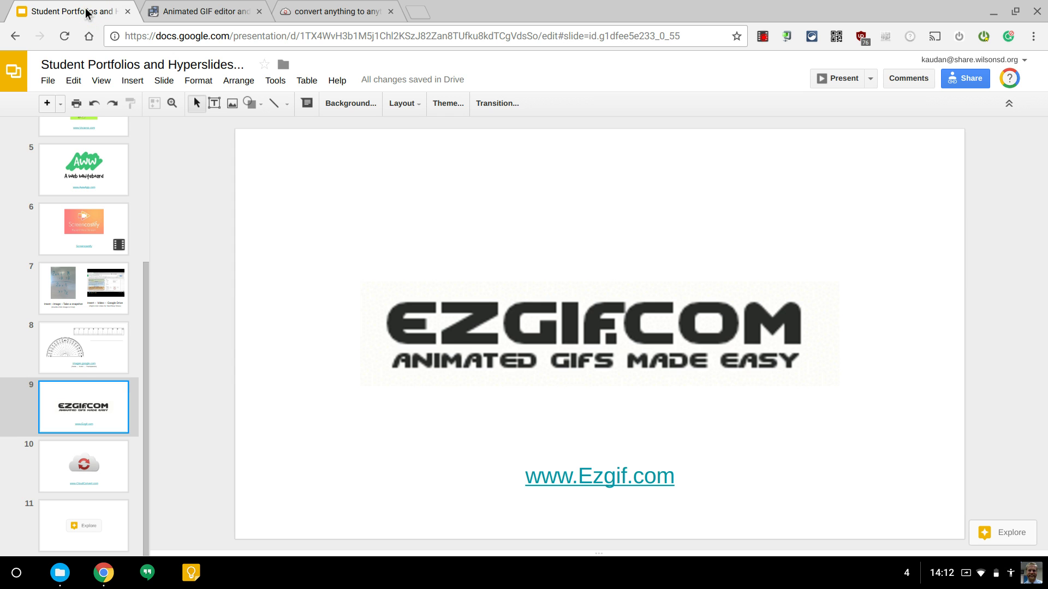
{"action": "left_click", "coordinate": [104, 469]}
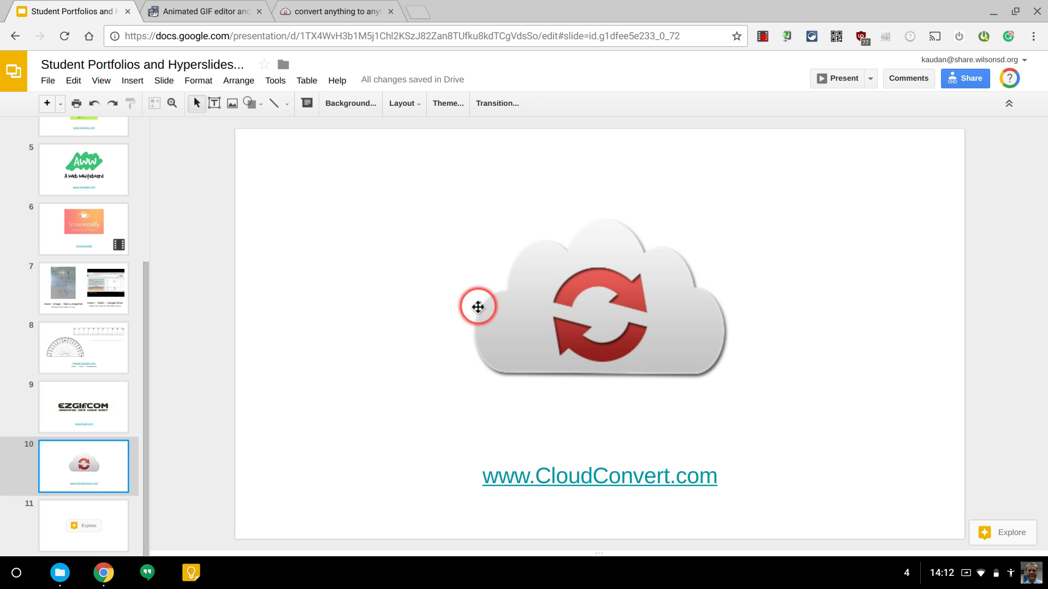
Step: On slide 11, run an Explore search for 'cat', then close the Explore results panel
{"action": "left_click", "coordinate": [112, 519]}
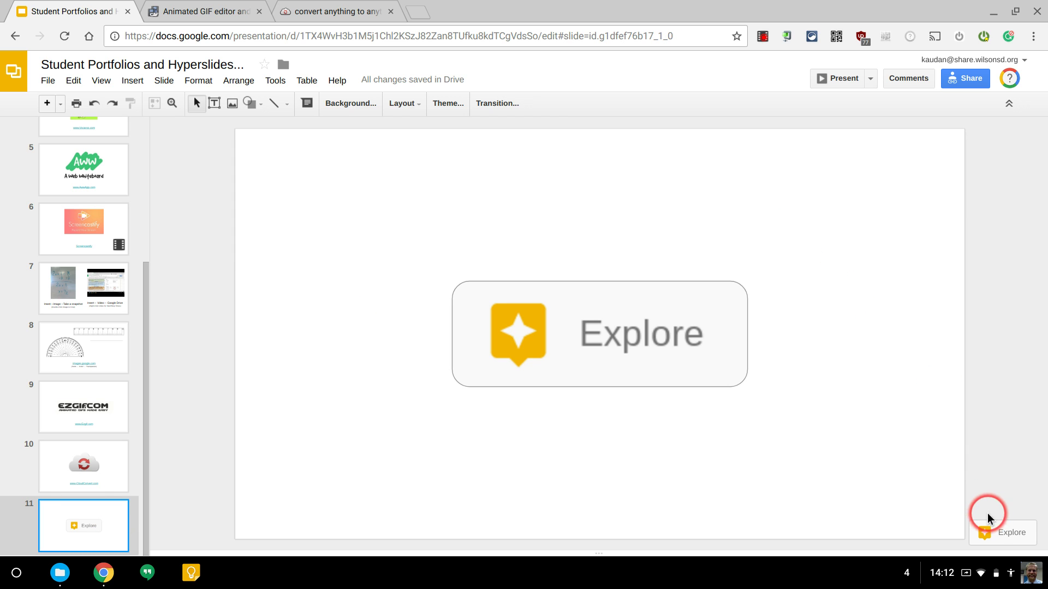
{"action": "left_click", "coordinate": [994, 532]}
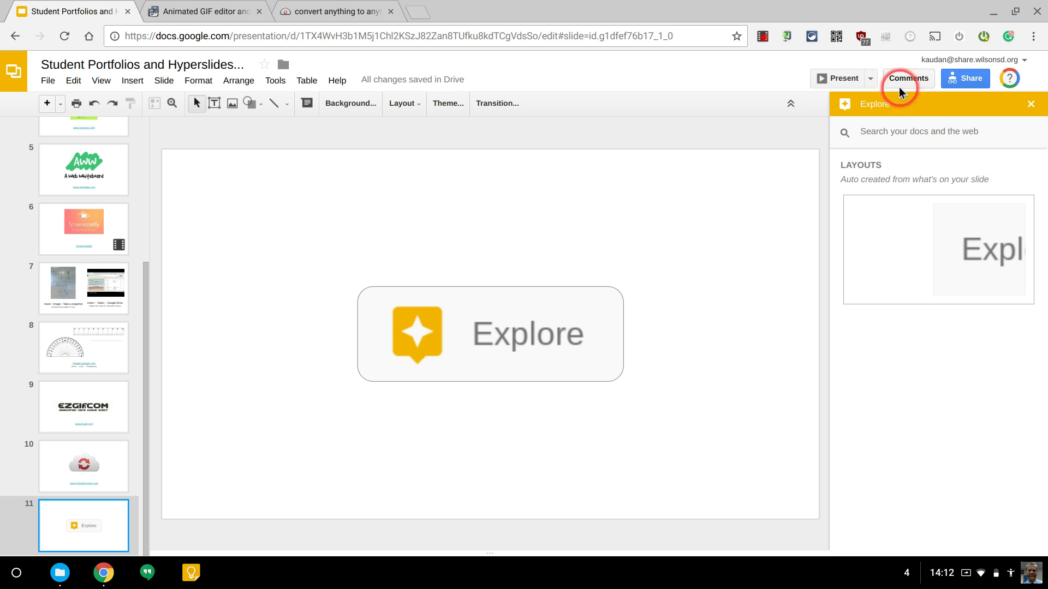
{"action": "type", "text": "cat"}
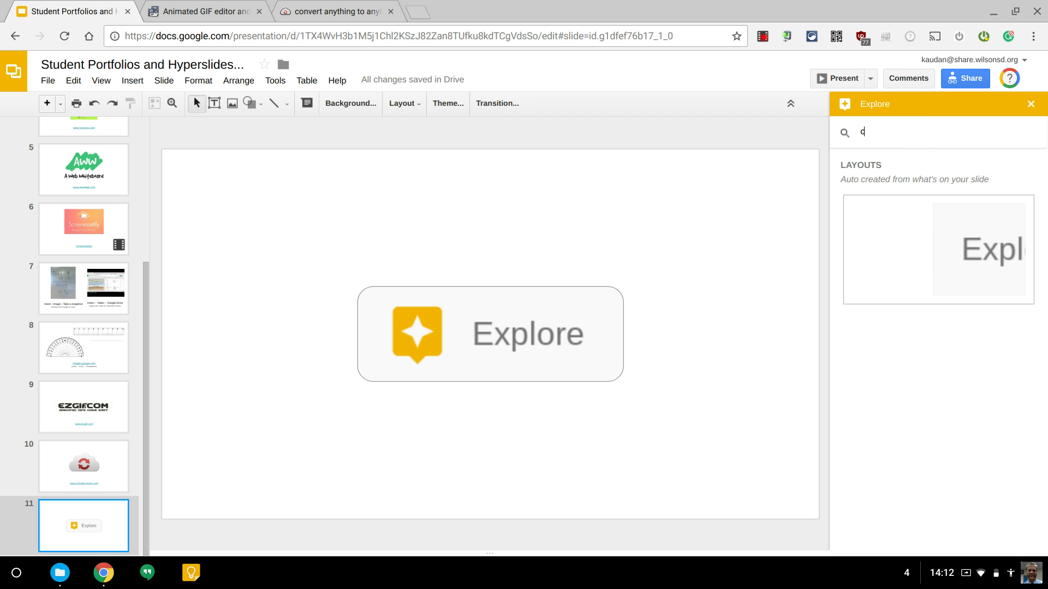
{"action": "key", "text": "Return"}
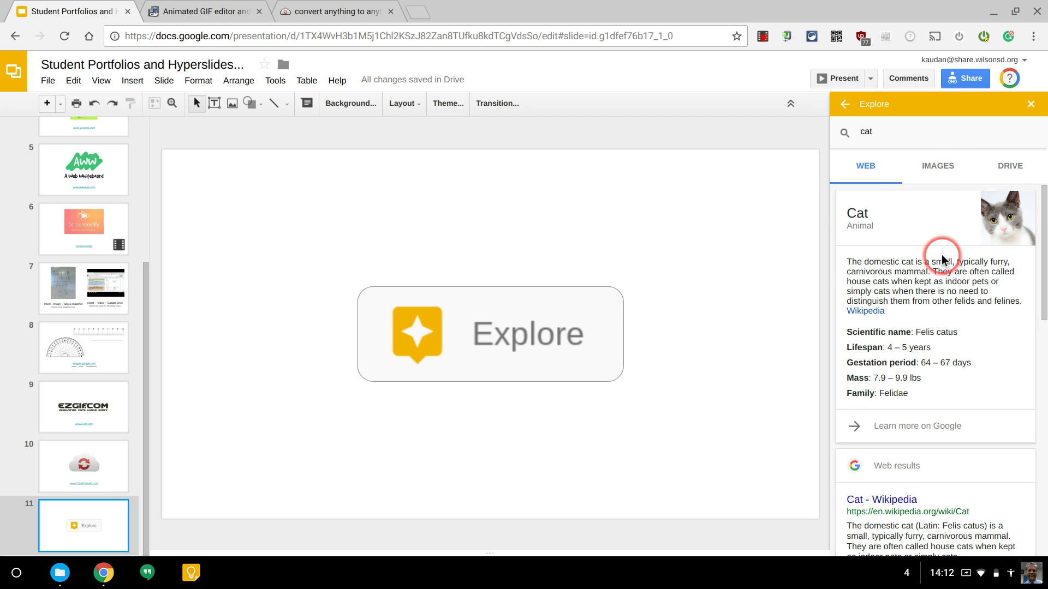
{"action": "left_click", "coordinate": [1031, 104]}
{"action": "scroll", "coordinate": [84, 425], "scroll_direction": "up", "scroll_amount": 5}
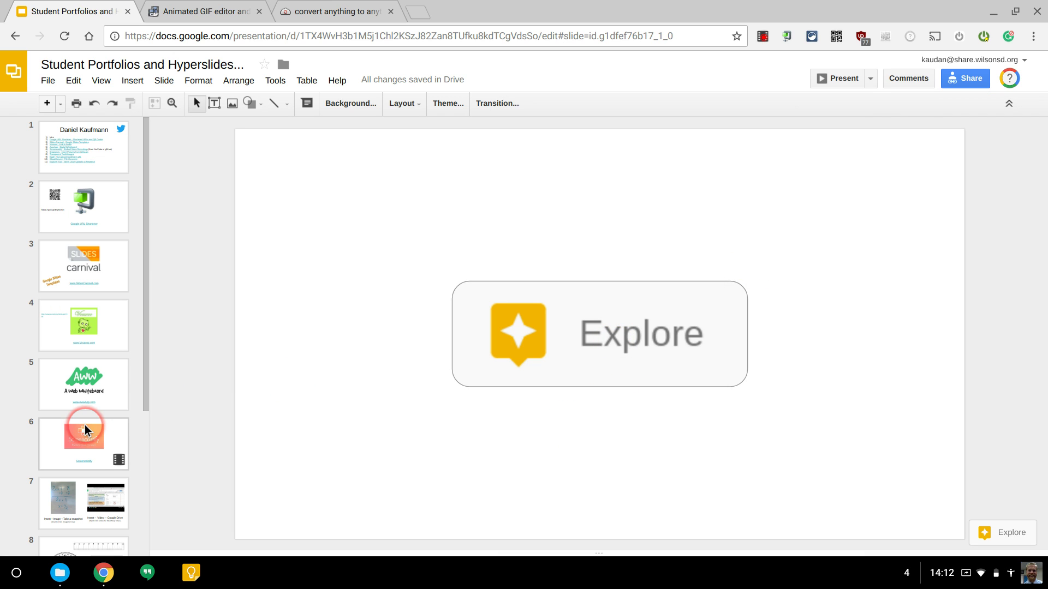